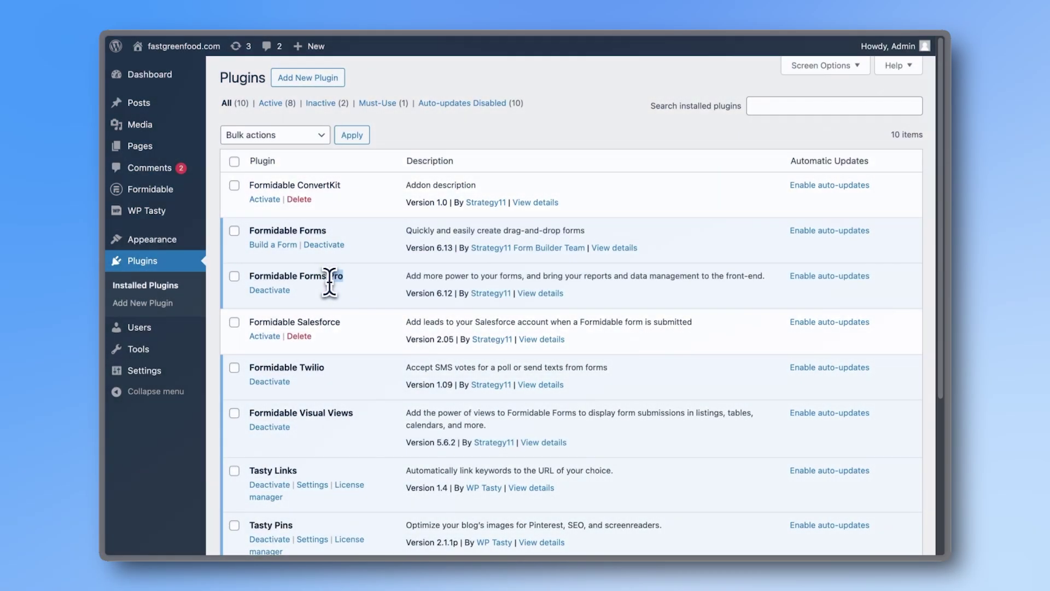
Install the Team Directory template from Formidable's Applications page and open the new application
{"action": "double_click", "coordinate": [336, 276]}
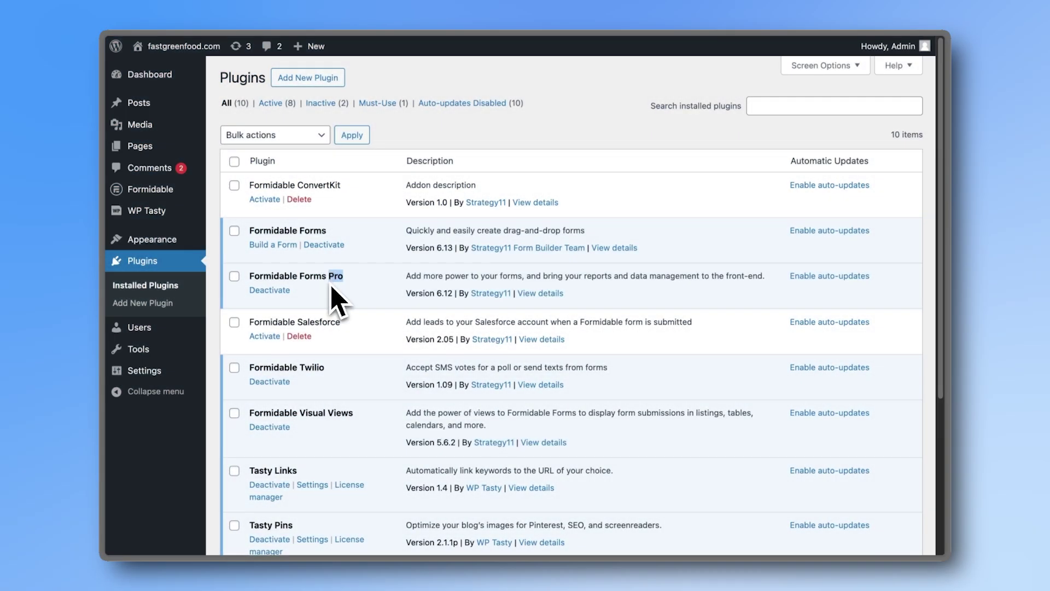
{"action": "mouse_move", "coordinate": [185, 203]}
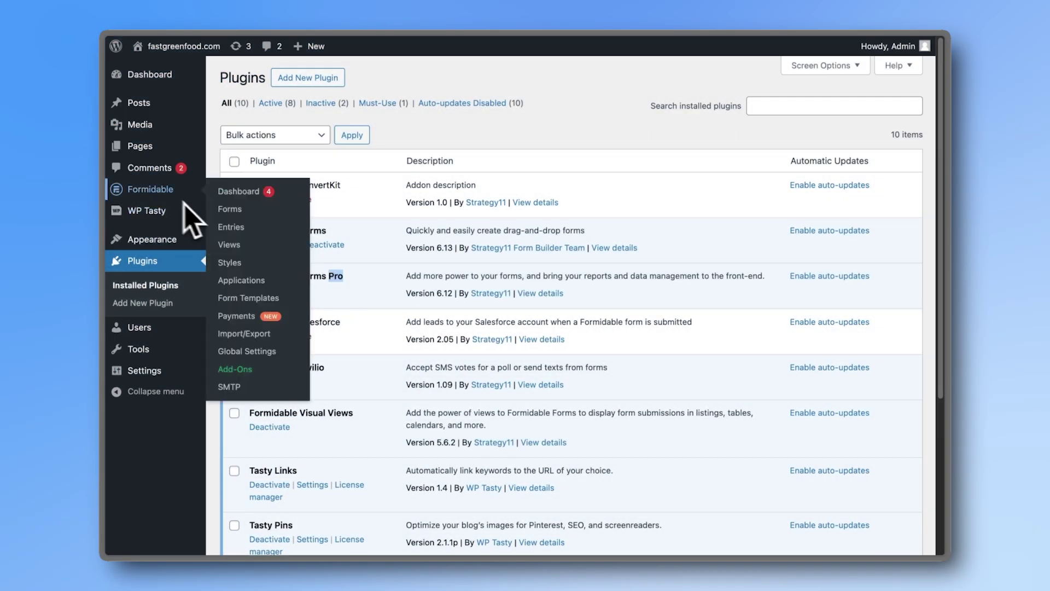
{"action": "left_click", "coordinate": [260, 283]}
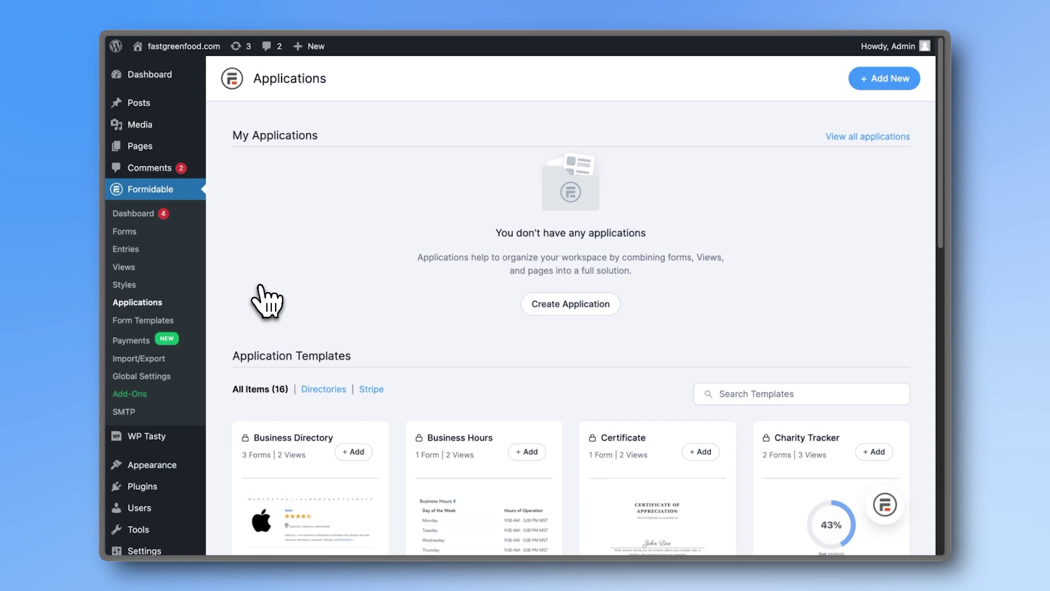
{"action": "scroll", "coordinate": [375, 274], "scroll_direction": "down", "scroll_amount": 6}
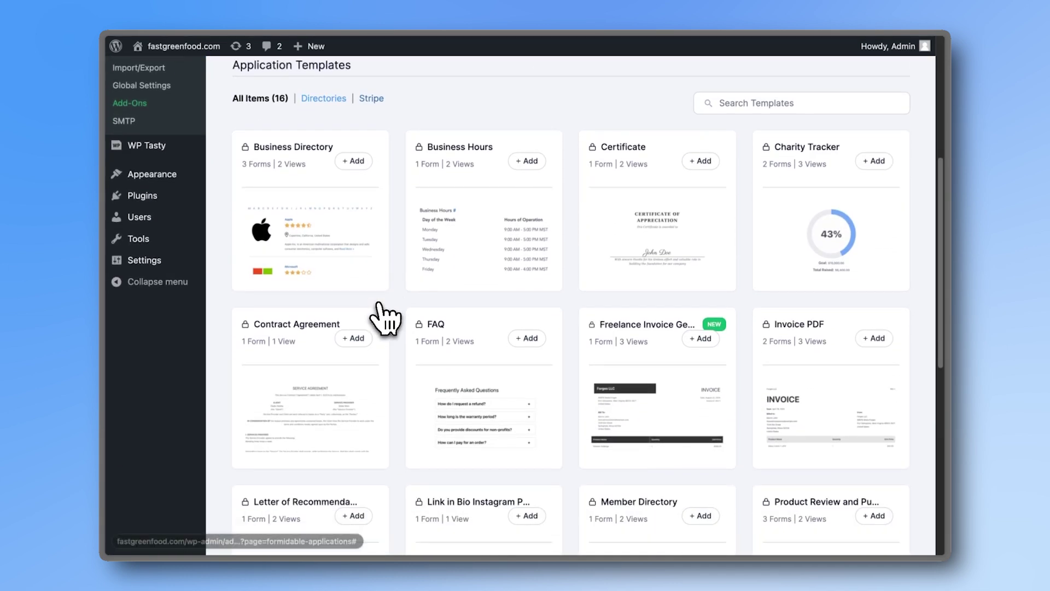
{"action": "scroll", "coordinate": [383, 318], "scroll_direction": "down", "scroll_amount": 7}
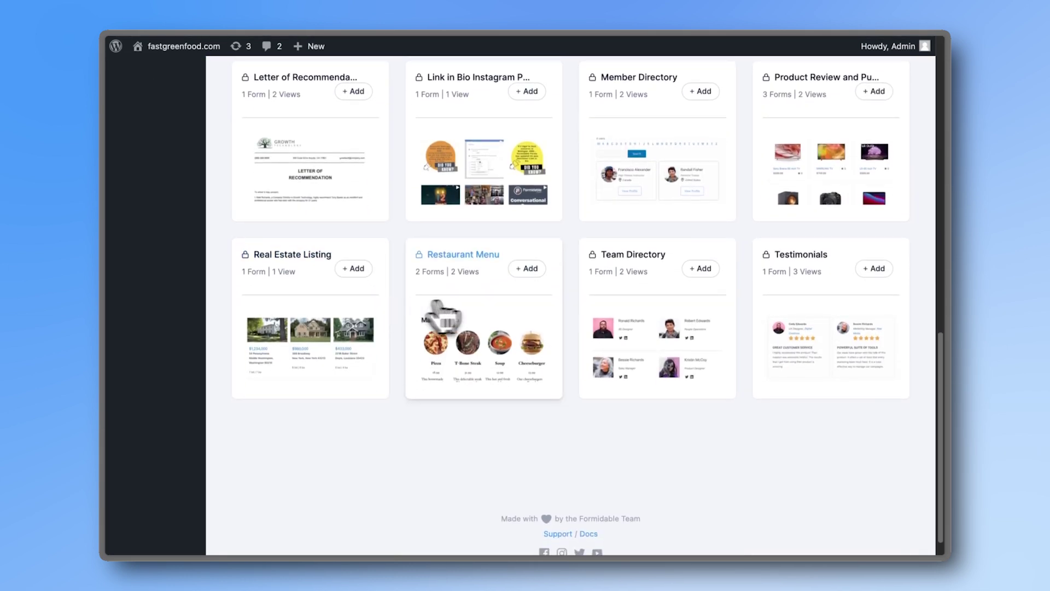
{"action": "left_click", "coordinate": [700, 271]}
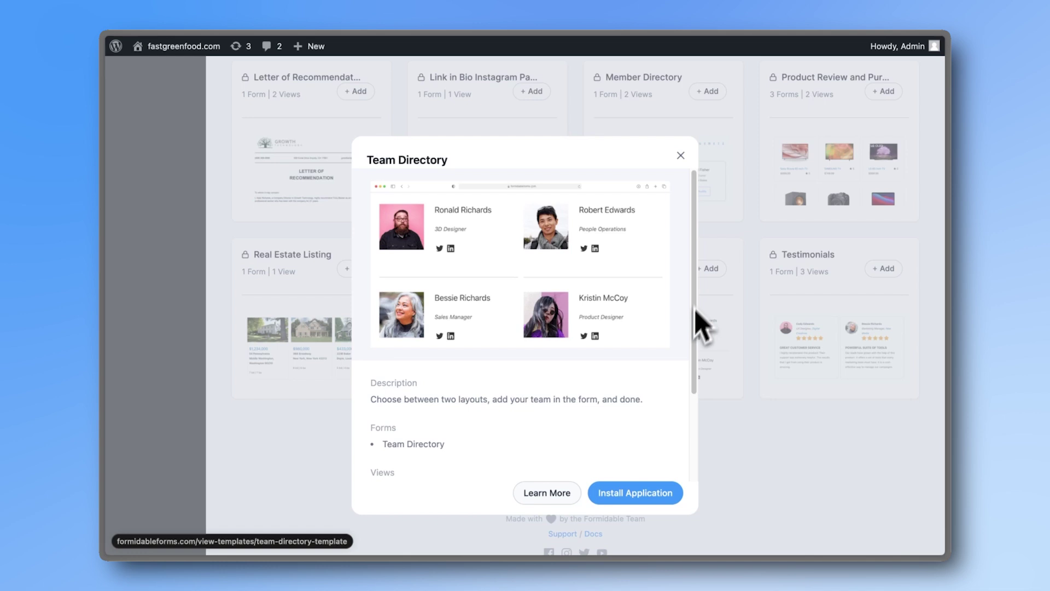
{"action": "left_click", "coordinate": [635, 492]}
{"action": "left_click", "coordinate": [631, 346]}
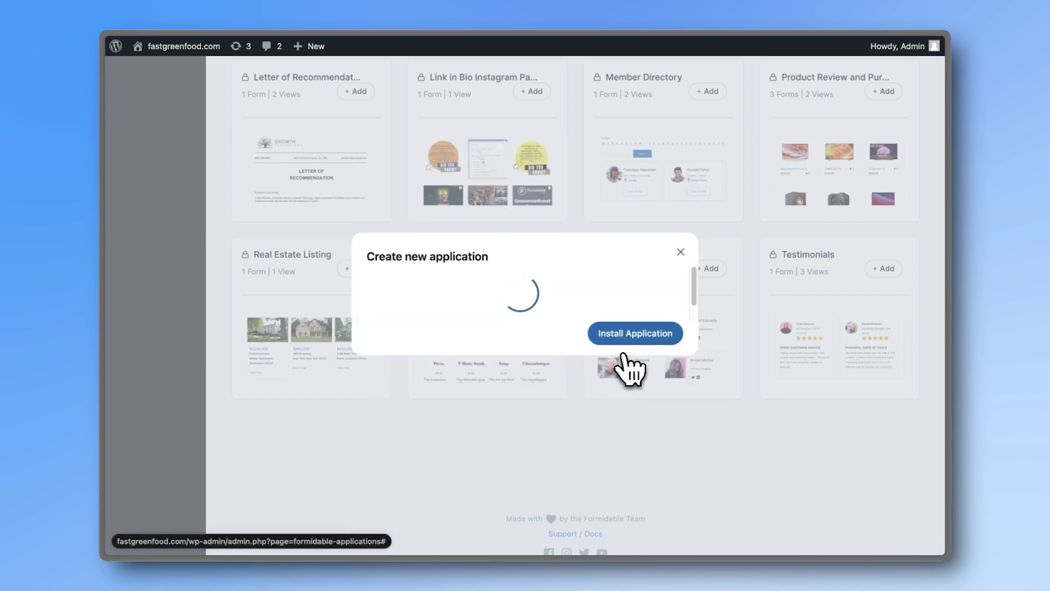
{"action": "left_click", "coordinate": [626, 383]}
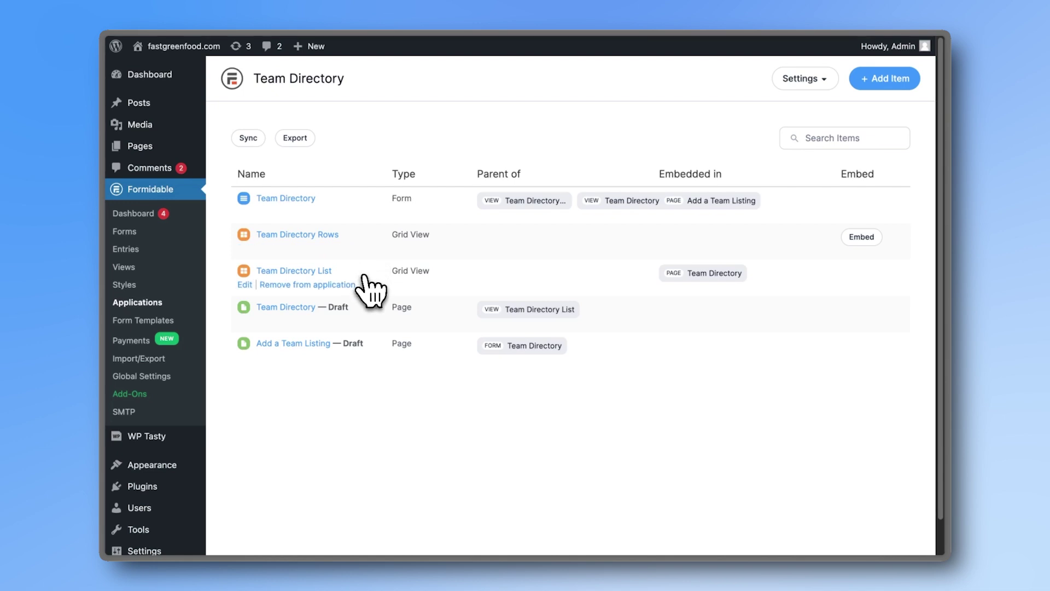
Open the Team Directory form and drop a Checkboxes field between Title and Bio
{"action": "left_click", "coordinate": [299, 198]}
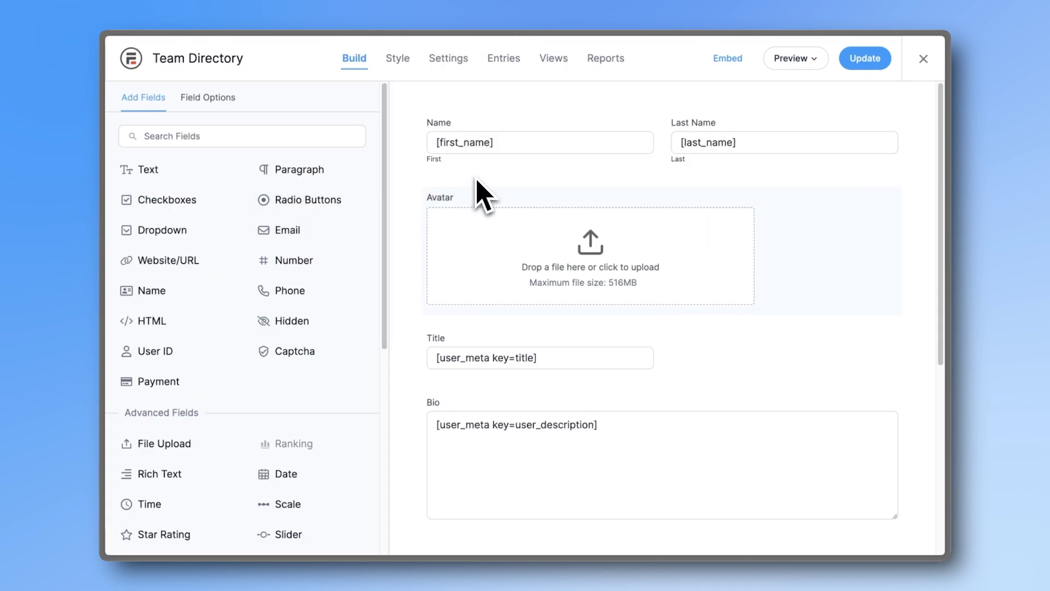
{"action": "scroll", "coordinate": [485, 182], "scroll_direction": "down", "scroll_amount": 3}
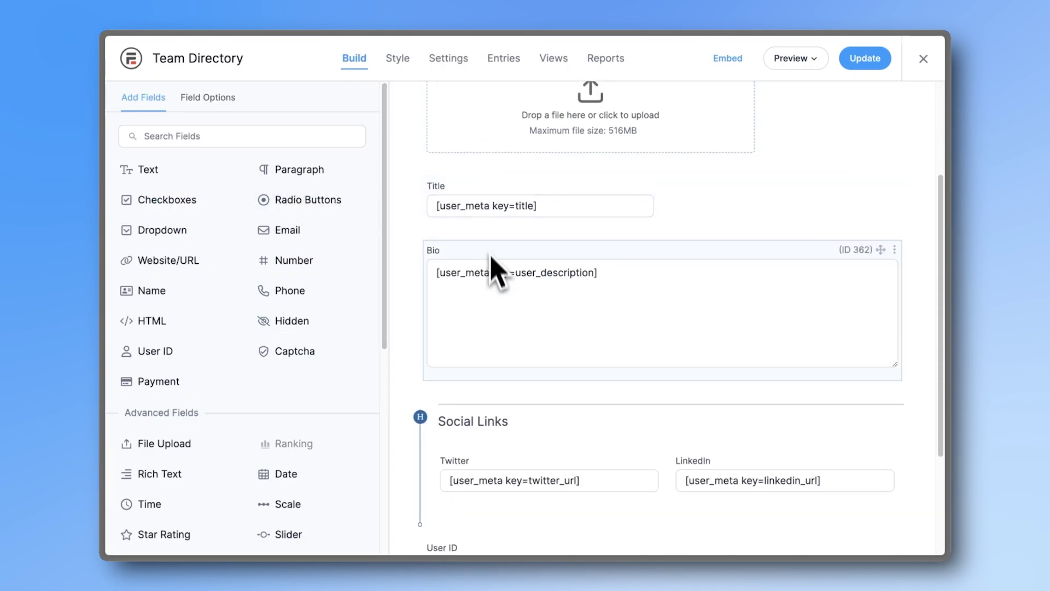
{"action": "scroll", "coordinate": [495, 273], "scroll_direction": "down", "scroll_amount": 3}
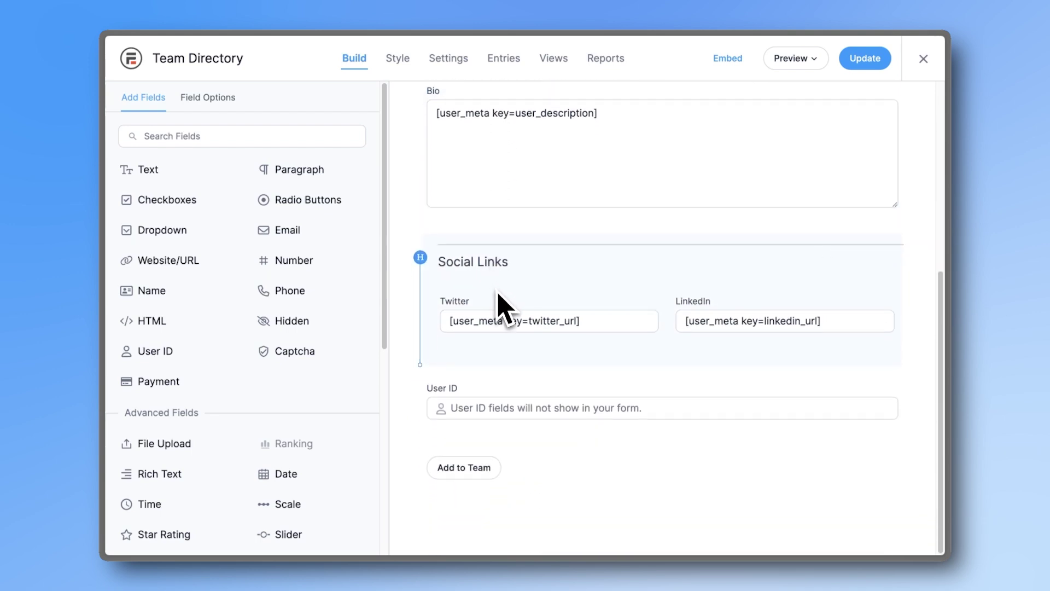
{"action": "scroll", "coordinate": [499, 303], "scroll_direction": "up", "scroll_amount": 5}
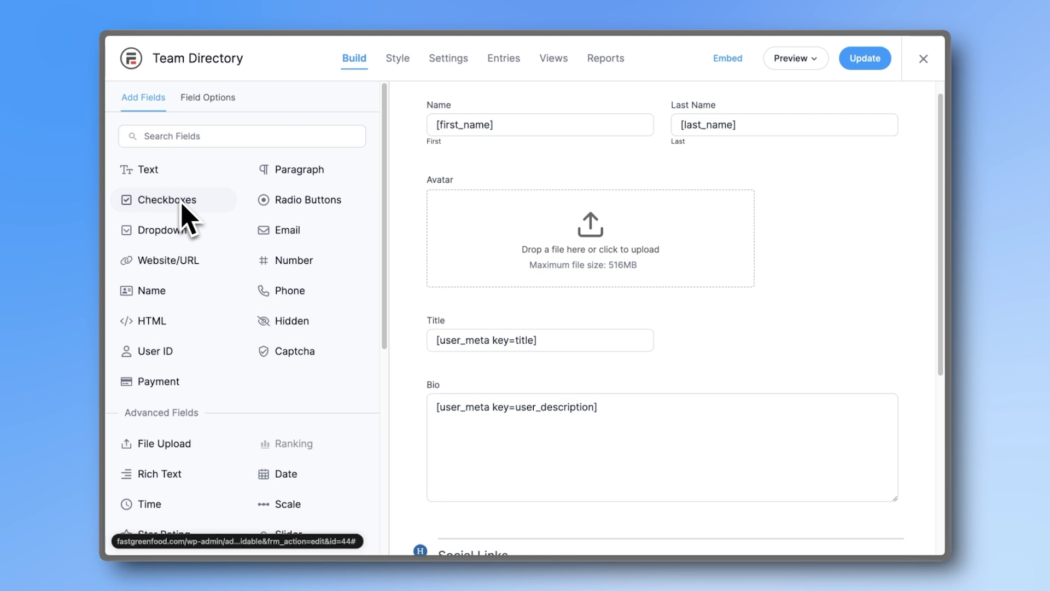
{"action": "left_click_drag", "start_coordinate": [182, 205], "coordinate": [500, 376]}
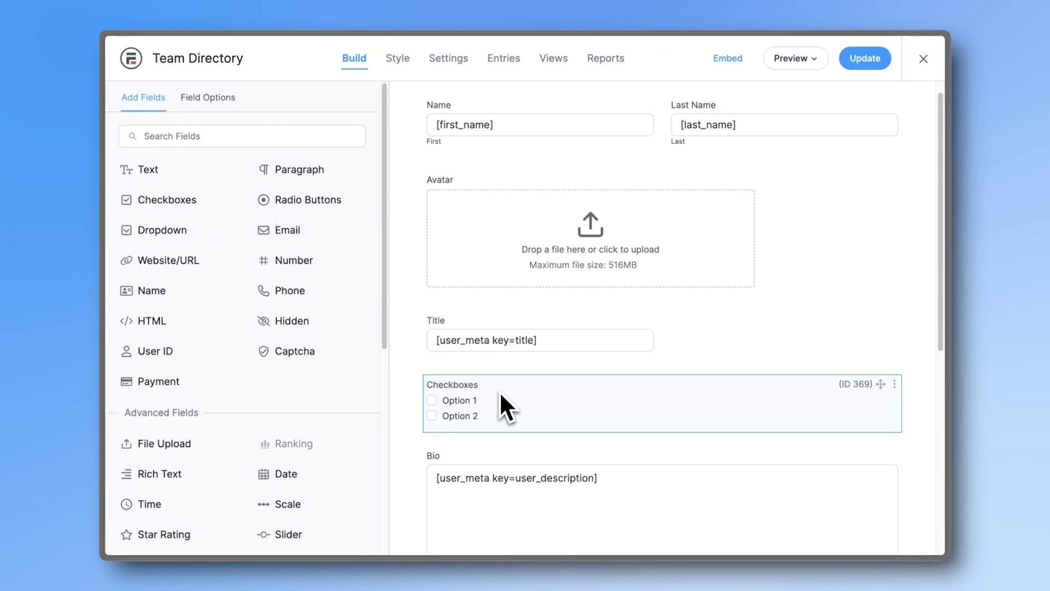
{"action": "left_click", "coordinate": [500, 391]}
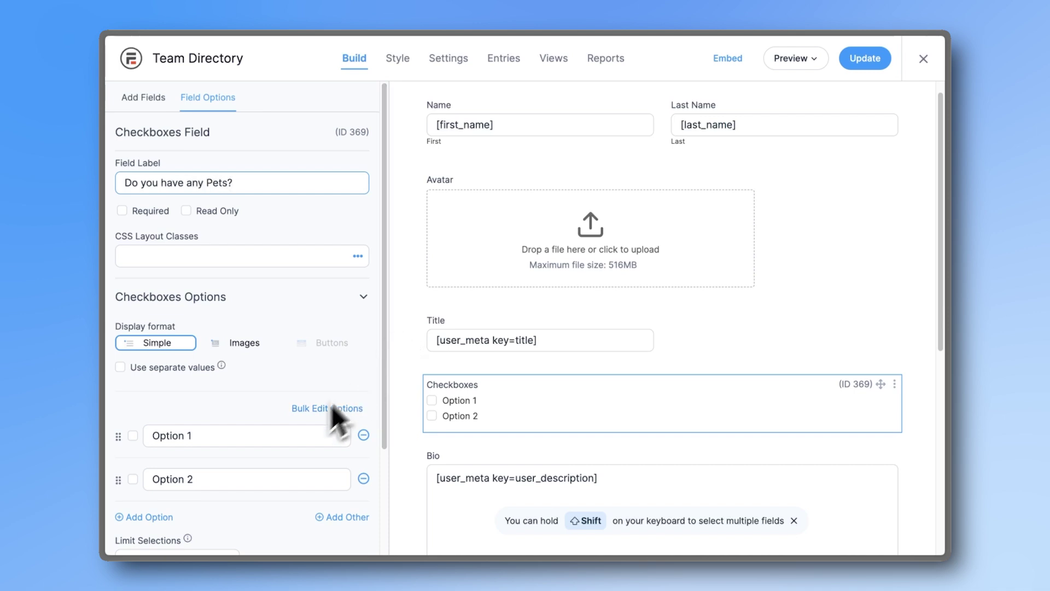
Label it 'Do you have any Pets?' with options Cat, Dog and Other, then save the form
{"action": "left_click", "coordinate": [296, 428]}
{"action": "type", "text": "Cat"}
{"action": "left_click", "coordinate": [258, 479]}
{"action": "type", "text": "Dog"}
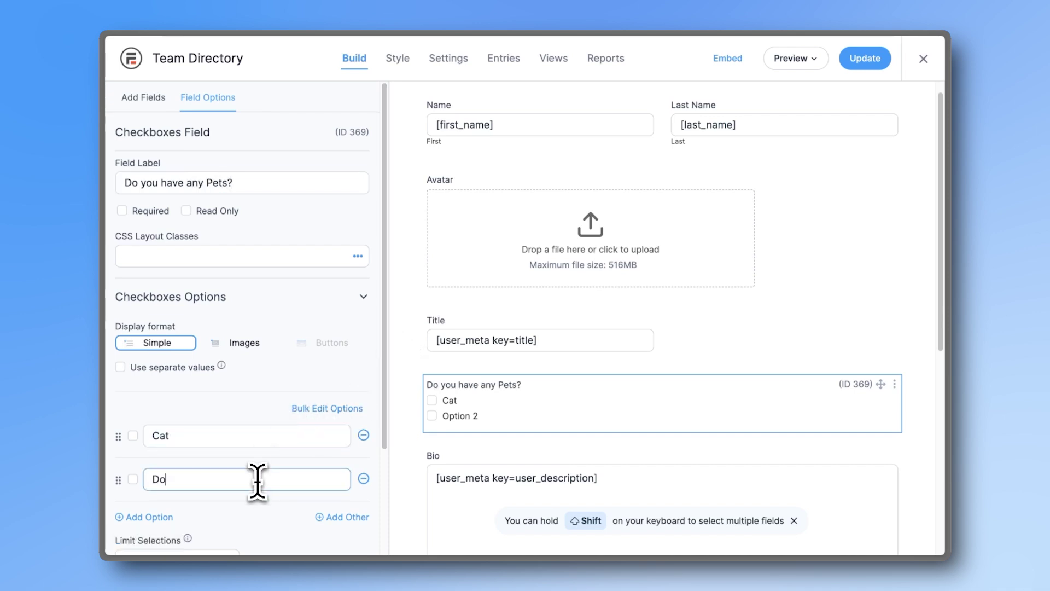
{"action": "left_click", "coordinate": [336, 517]}
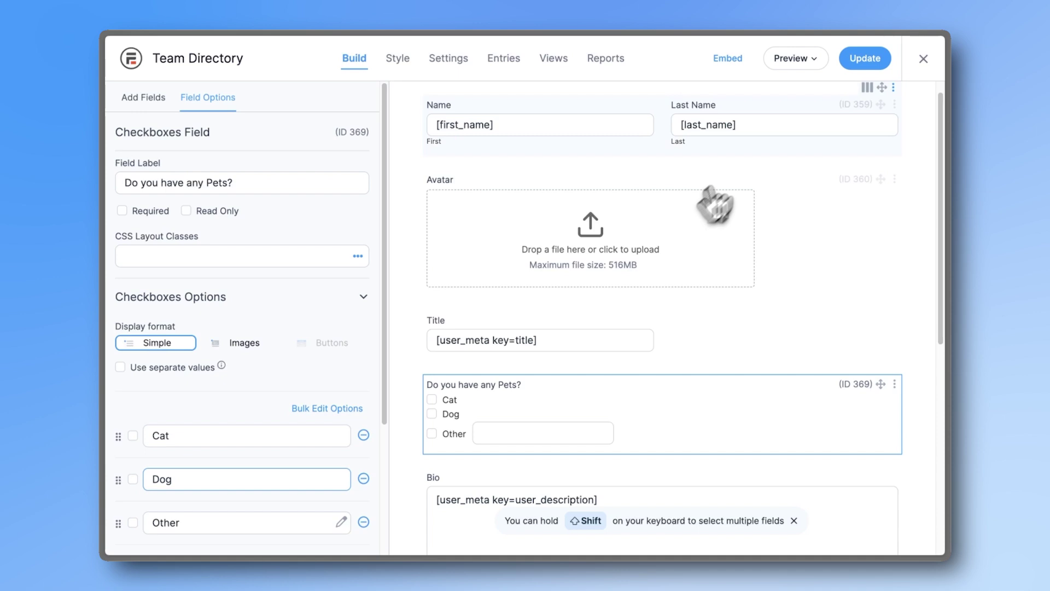
{"action": "left_click", "coordinate": [858, 61]}
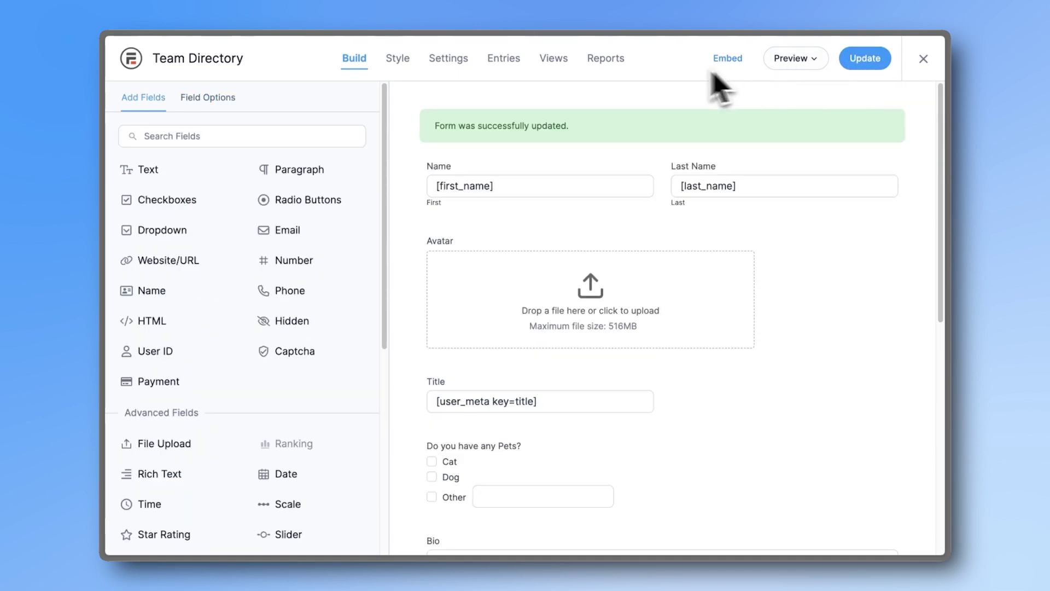
Check the four-column Team Directory Rows view, then open the two-column Team Directory List view
{"action": "left_click", "coordinate": [554, 59]}
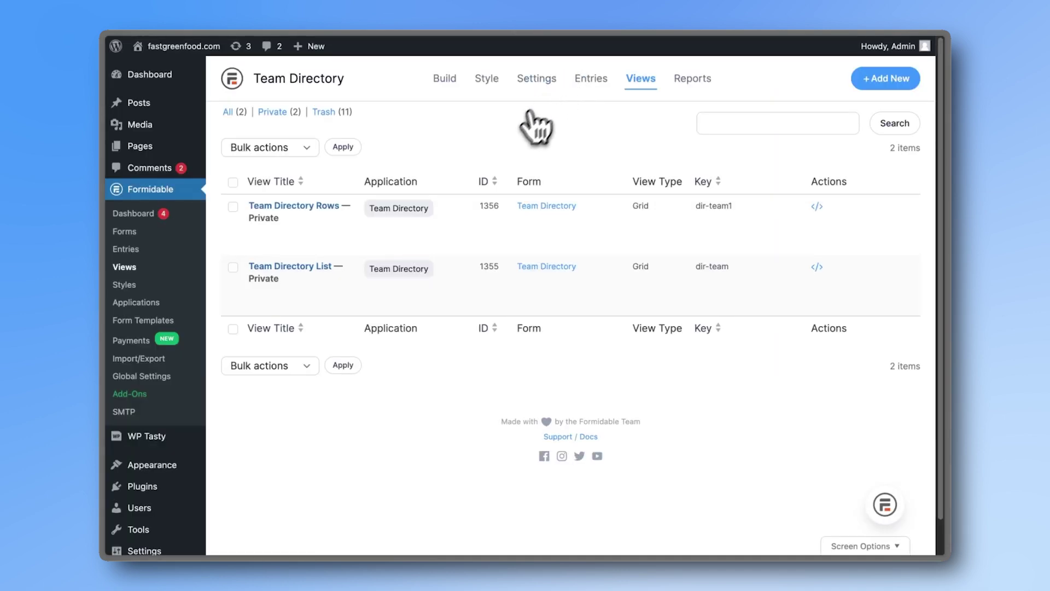
{"action": "left_click", "coordinate": [336, 211]}
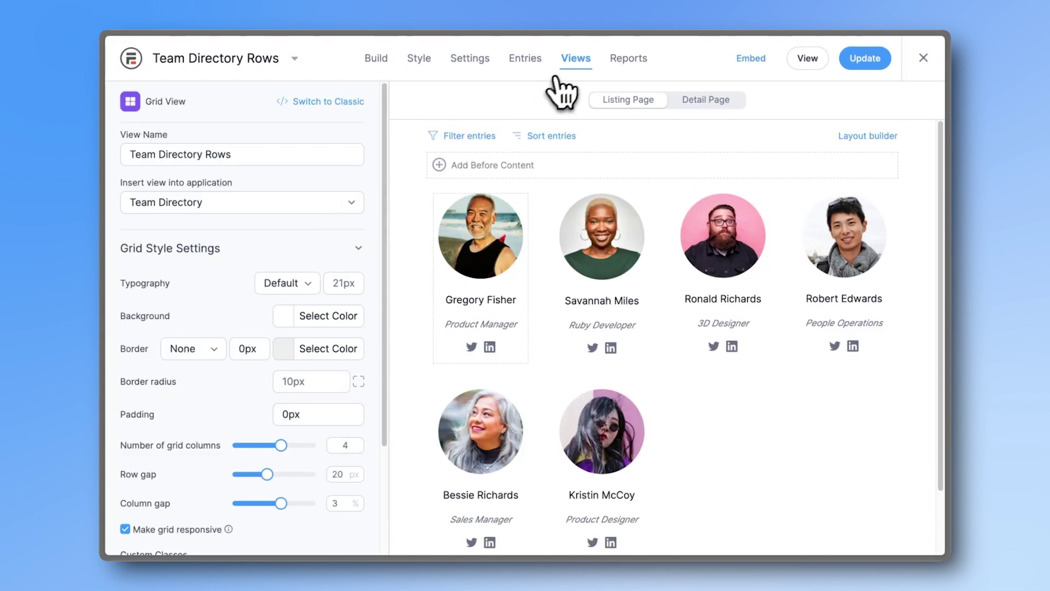
{"action": "left_click", "coordinate": [572, 60]}
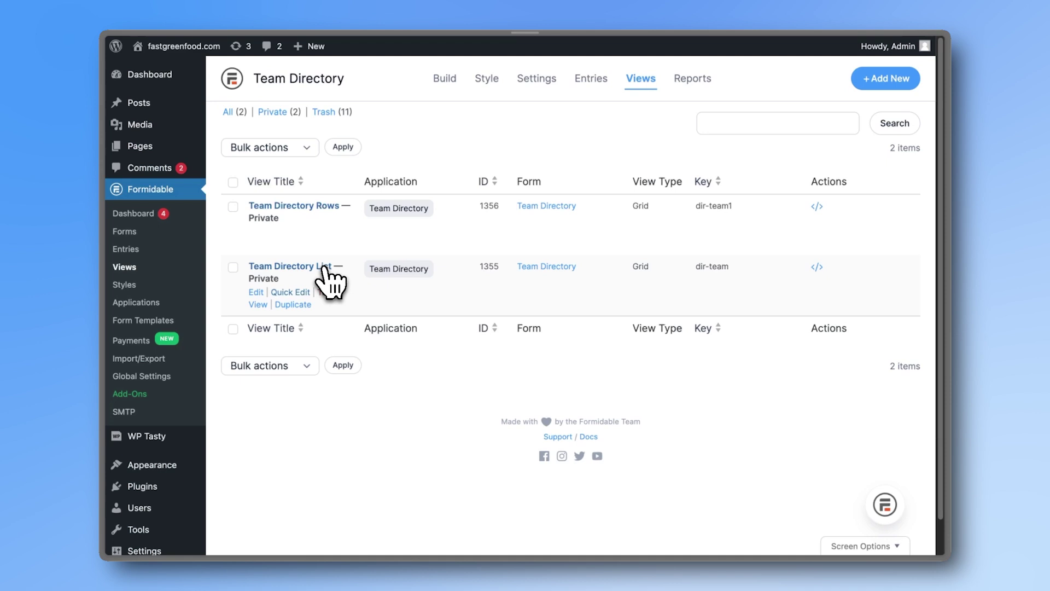
{"action": "left_click", "coordinate": [322, 267]}
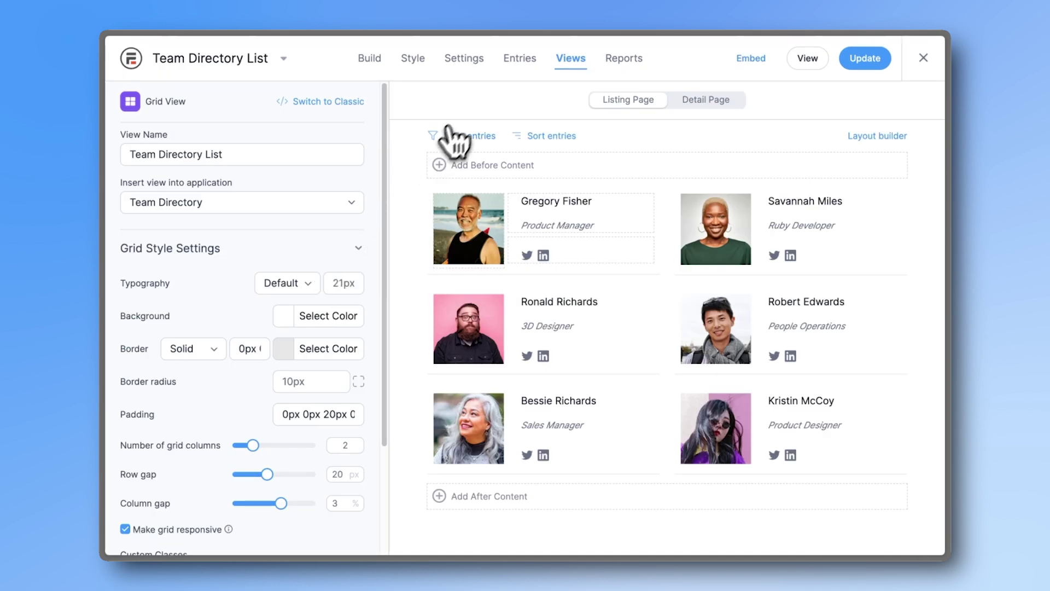
Open the first team member's entry and change the first name
{"action": "left_click", "coordinate": [514, 65]}
{"action": "mouse_move", "coordinate": [499, 228]}
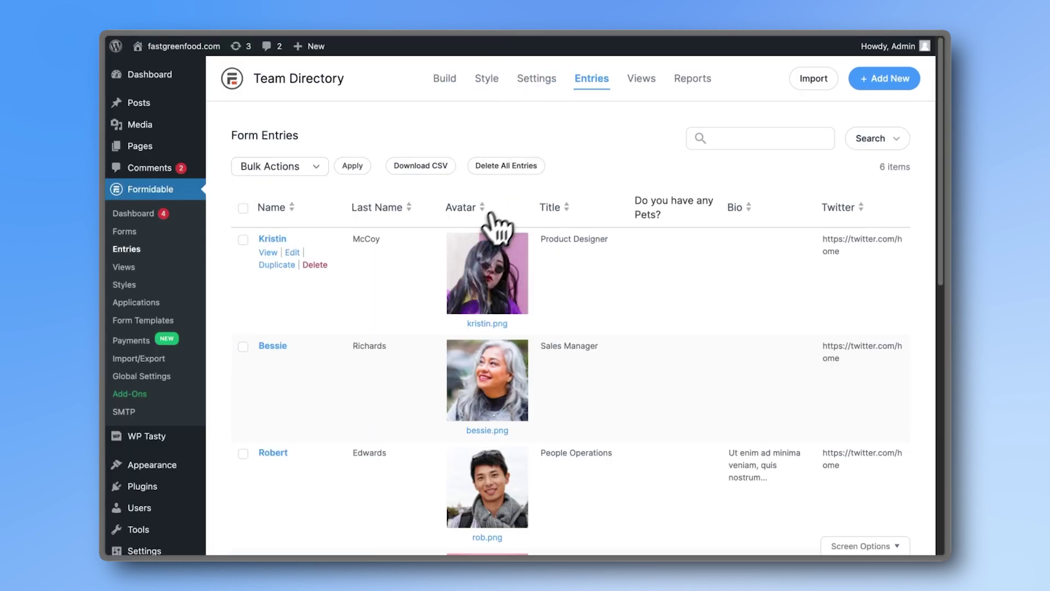
{"action": "left_click", "coordinate": [292, 252]}
{"action": "left_click", "coordinate": [299, 181]}
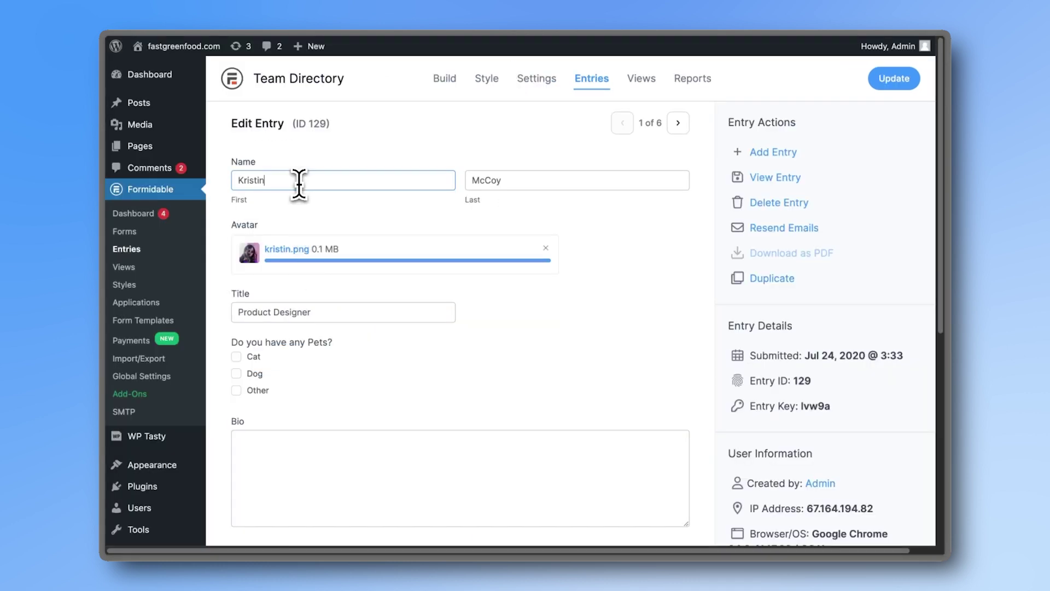
{"action": "type", "text": "John"}
{"action": "key", "text": "Tab"}
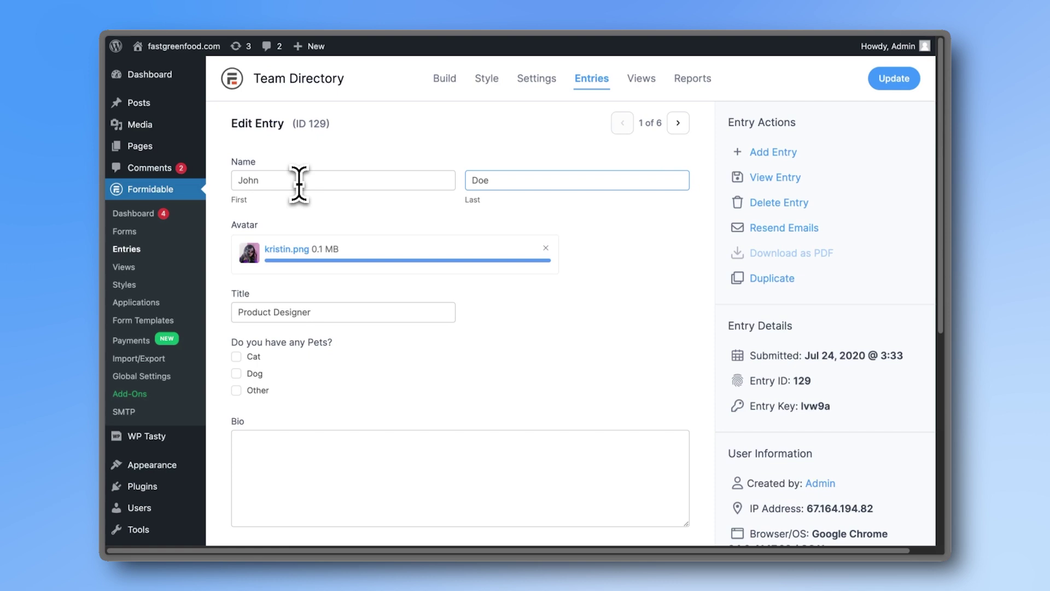
Replace the member's avatar with the PNG version of a new photo
{"action": "left_click", "coordinate": [546, 247]}
{"action": "left_click", "coordinate": [443, 257]}
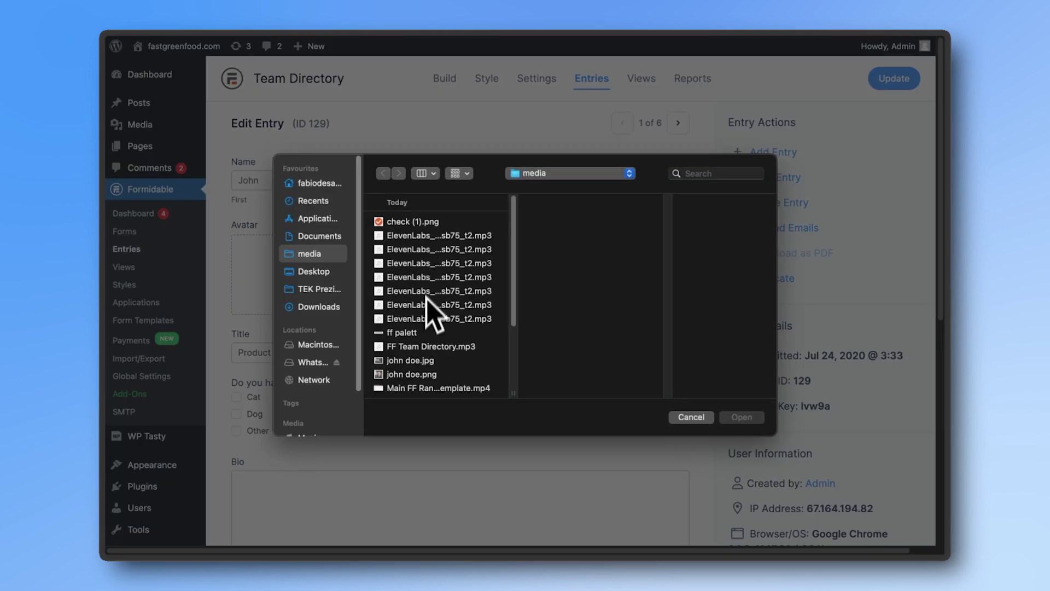
{"action": "left_click", "coordinate": [415, 360]}
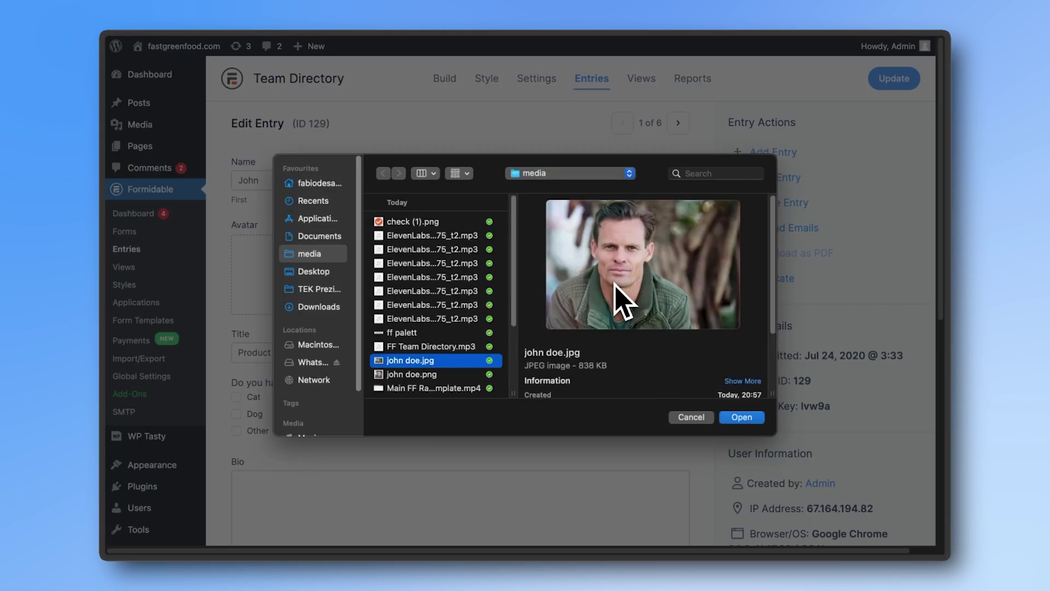
{"action": "key", "text": "Down"}
{"action": "left_click", "coordinate": [733, 417]}
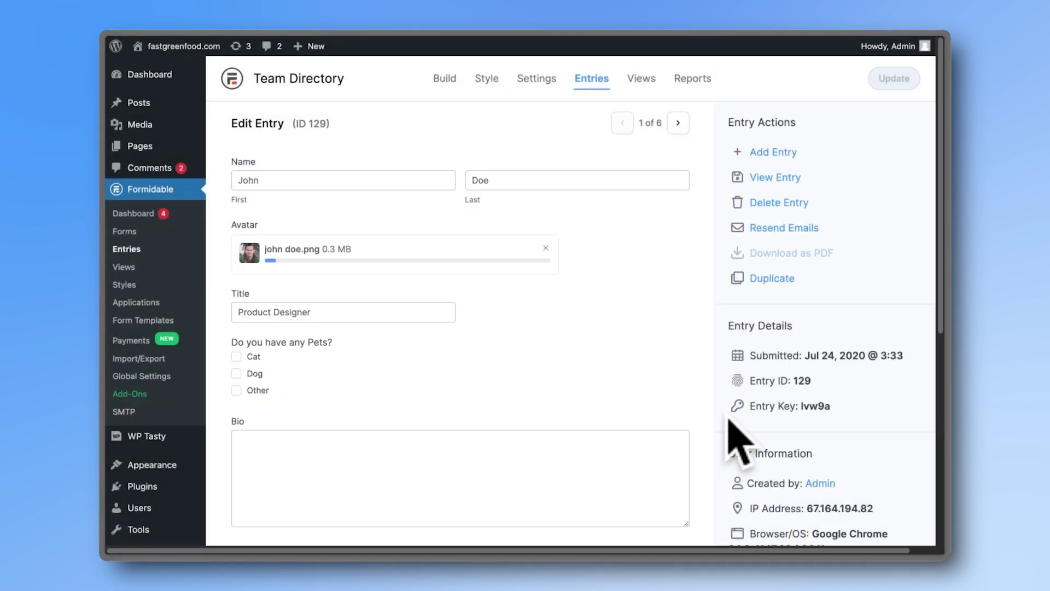
Set the job title to Customer Support, tick Cat as pet, and write the bio
{"action": "left_click", "coordinate": [303, 313]}
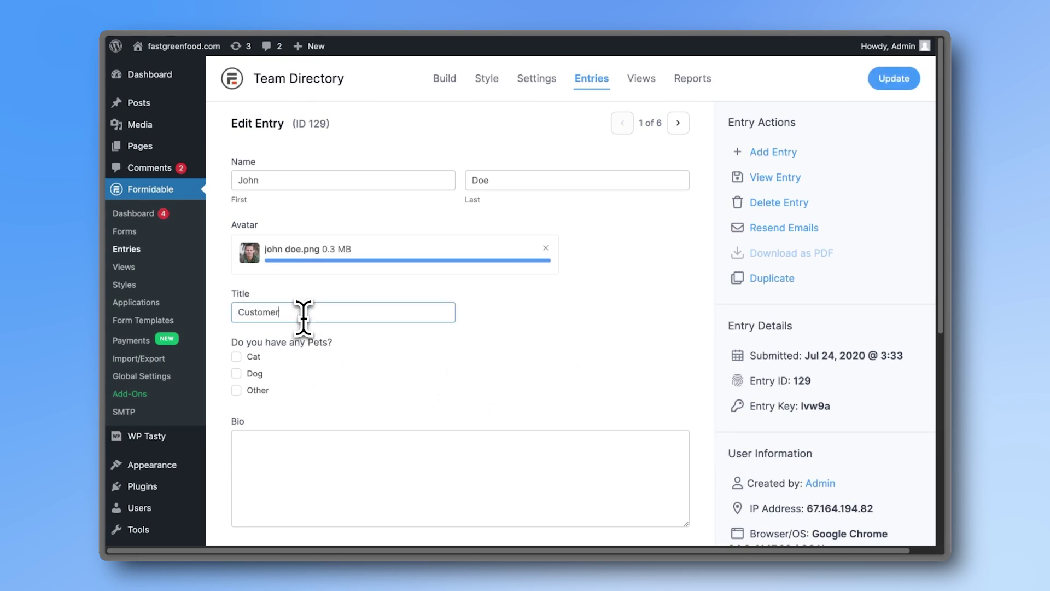
{"action": "left_click", "coordinate": [236, 356]}
{"action": "left_click", "coordinate": [262, 446]}
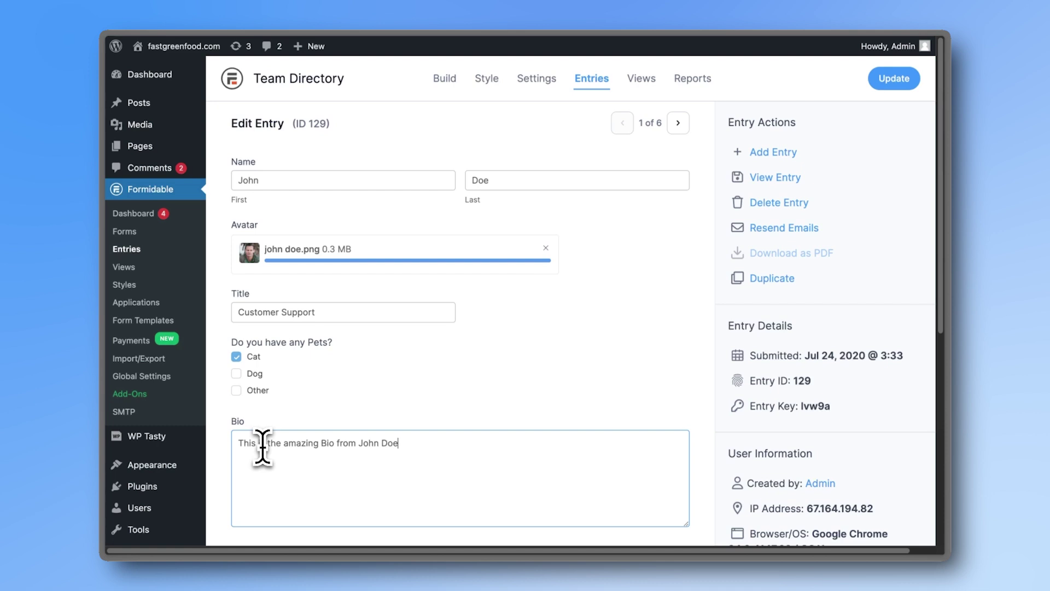
{"action": "scroll", "coordinate": [263, 446], "scroll_direction": "down", "scroll_amount": 6}
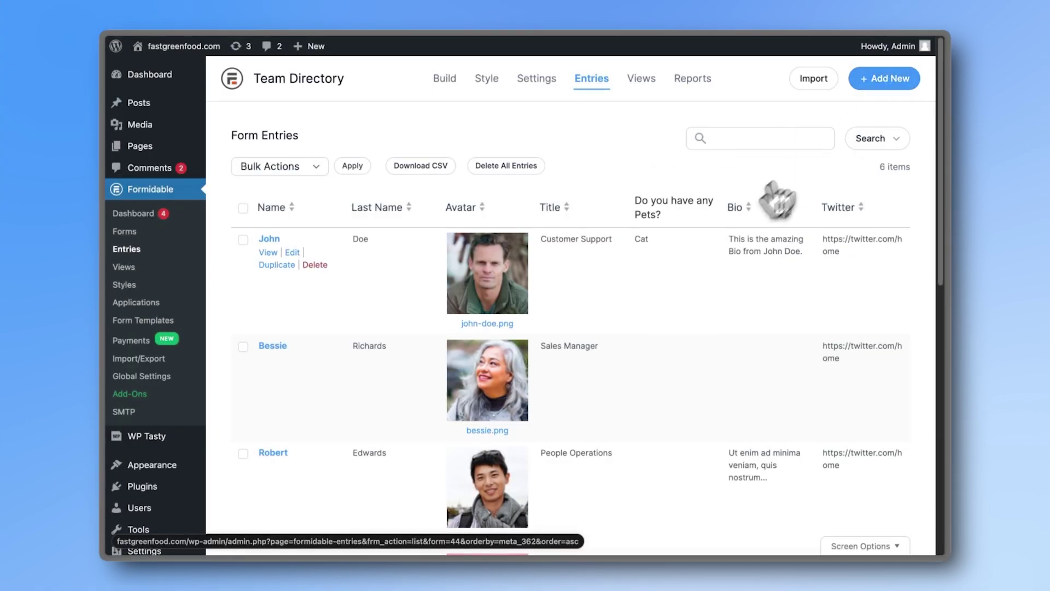
Delete the Sales Manager row from the entries list, confirming in the dialog
{"action": "left_click", "coordinate": [320, 372]}
{"action": "left_click", "coordinate": [550, 295]}
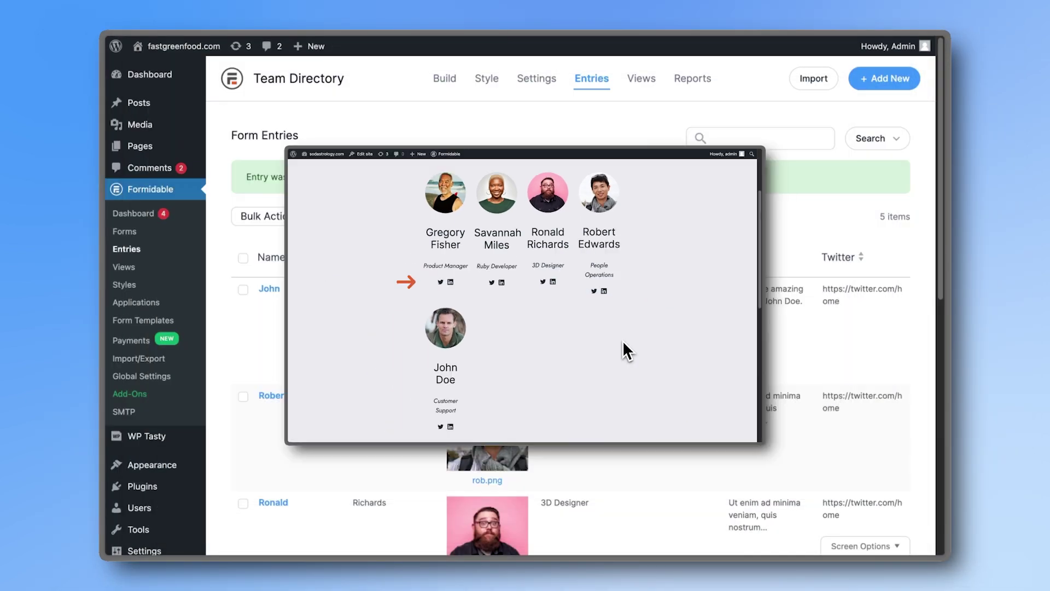
Open Team Directory Rows from the Views list and edit its listing page content
{"action": "left_click", "coordinate": [641, 87]}
{"action": "mouse_move", "coordinate": [422, 206]}
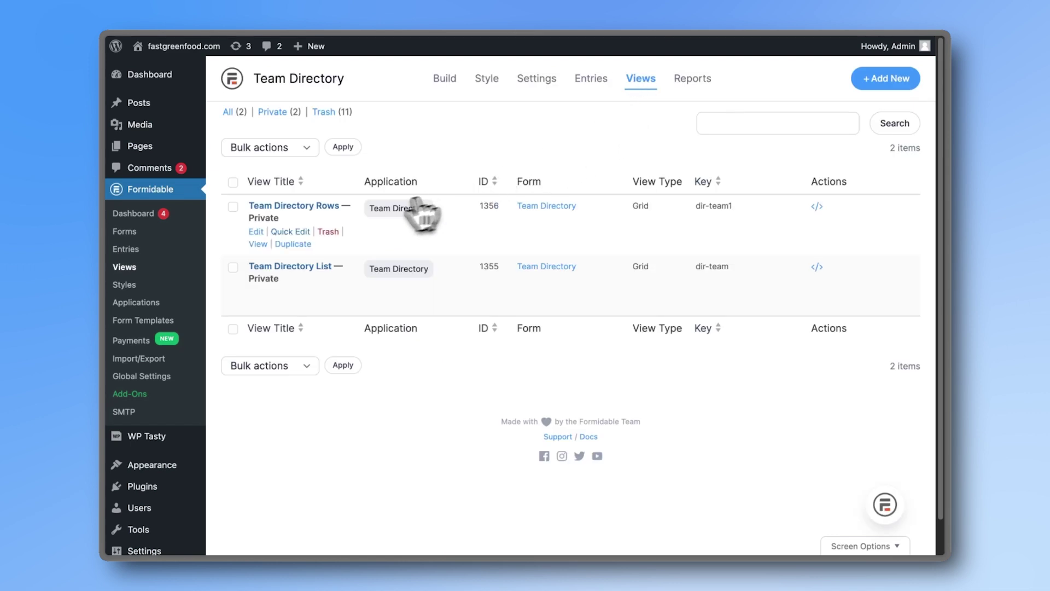
{"action": "left_click", "coordinate": [319, 208]}
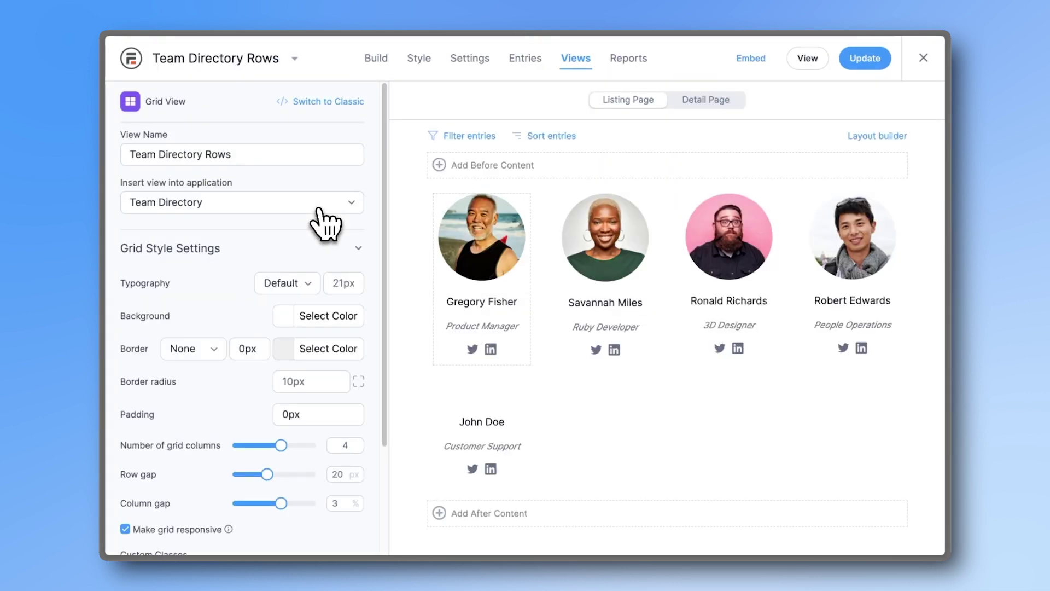
{"action": "left_click", "coordinate": [482, 256]}
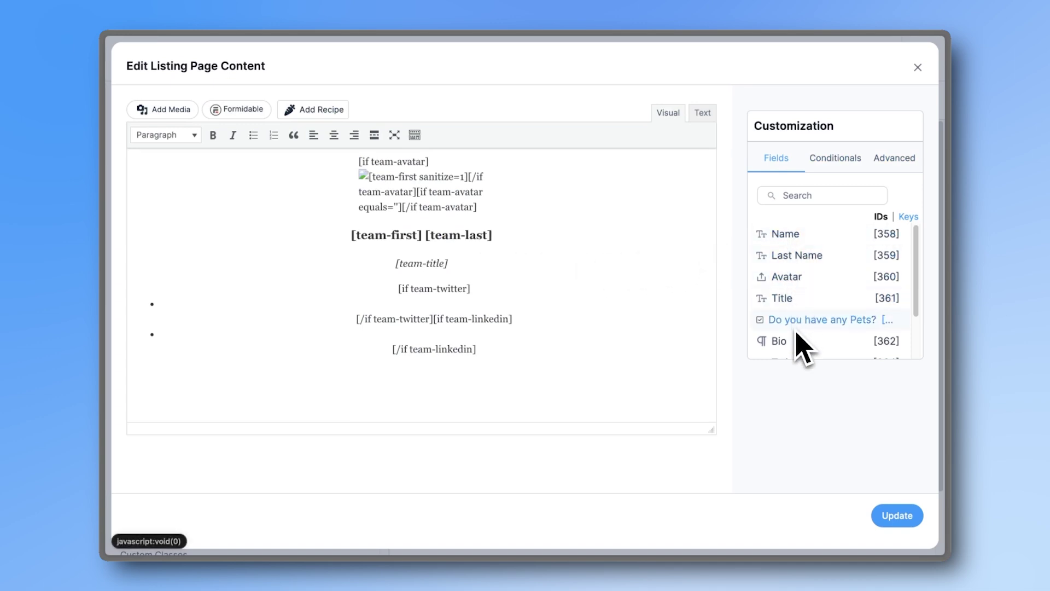
Add the Bio field and a 'Pets:' line beneath the [team-title] line
{"action": "left_click", "coordinate": [484, 268]}
{"action": "key", "text": "Return"}
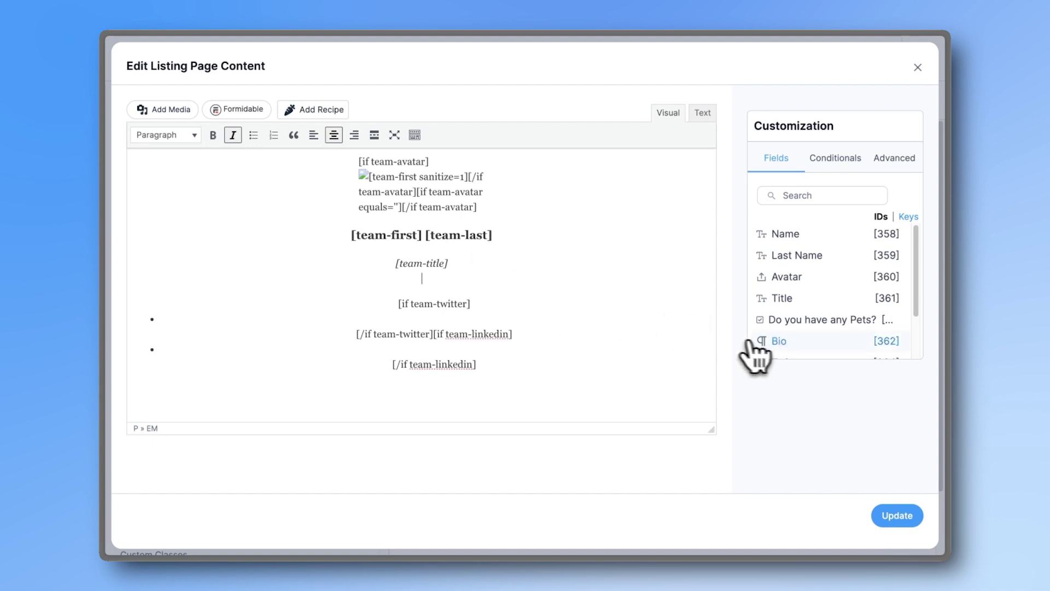
{"action": "left_click", "coordinate": [770, 341]}
{"action": "key", "text": "Return"}
{"action": "type", "text": "Pet"}
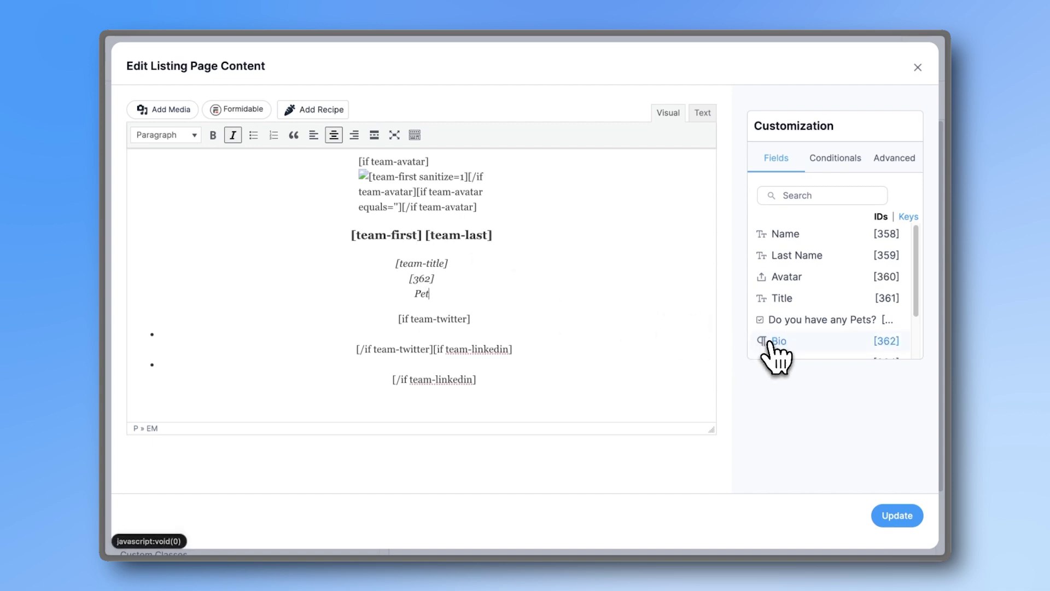
{"action": "type", "text": "s: [369"}
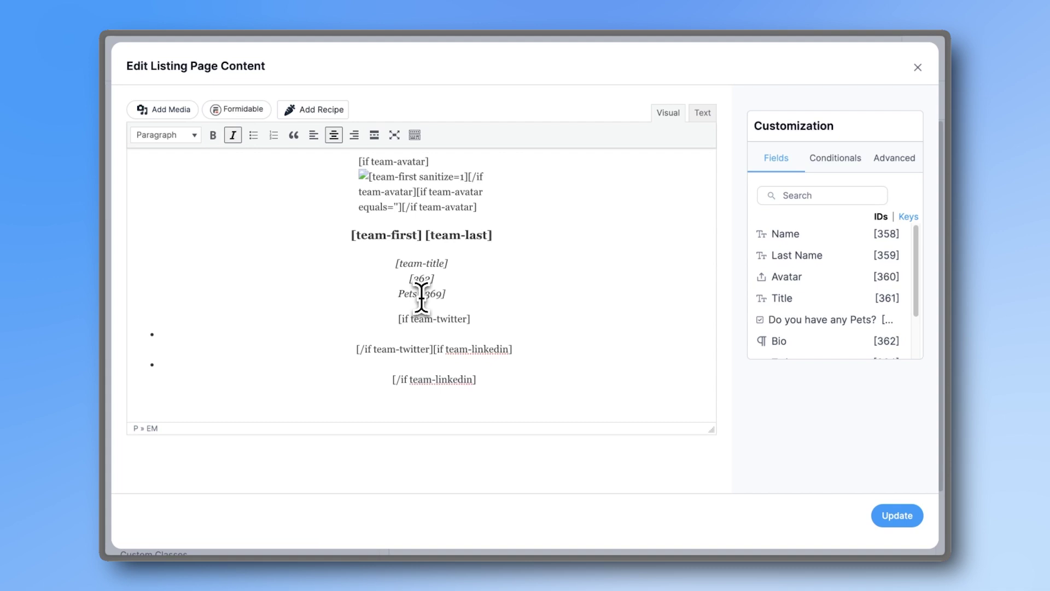
Remove italics from the bio and pets lines and update the view
{"action": "left_click_drag", "start_coordinate": [455, 295], "coordinate": [414, 284]}
{"action": "left_click", "coordinate": [233, 136]}
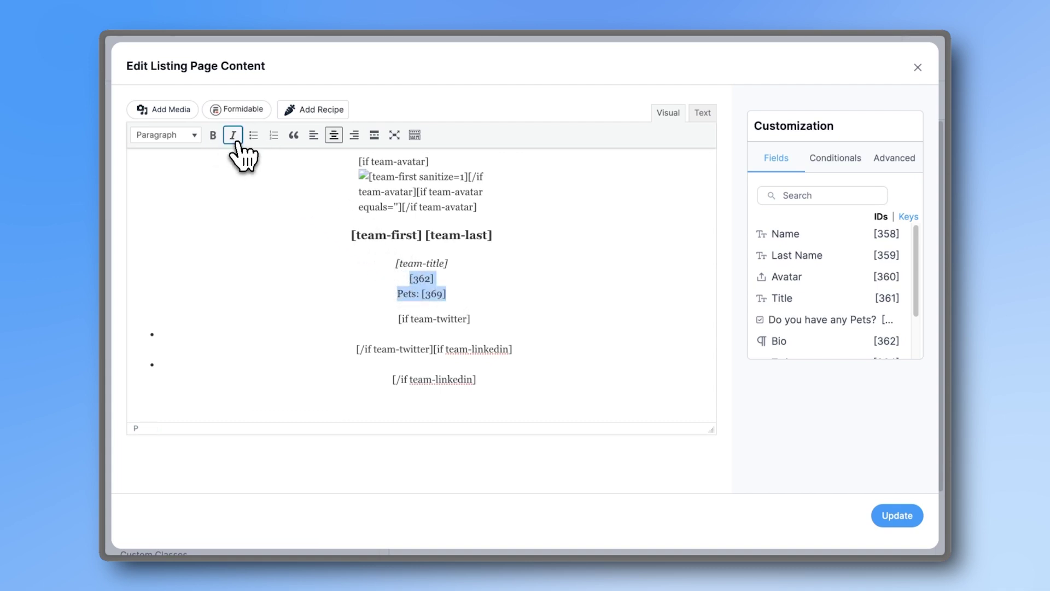
{"action": "left_click", "coordinate": [896, 516]}
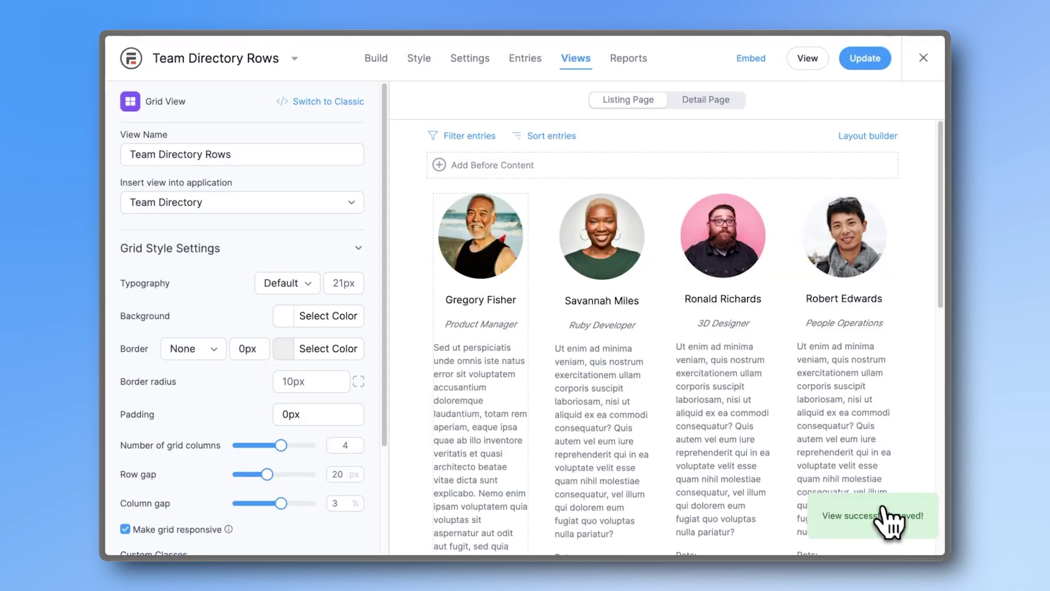
{"action": "scroll", "coordinate": [812, 459], "scroll_direction": "down", "scroll_amount": 10}
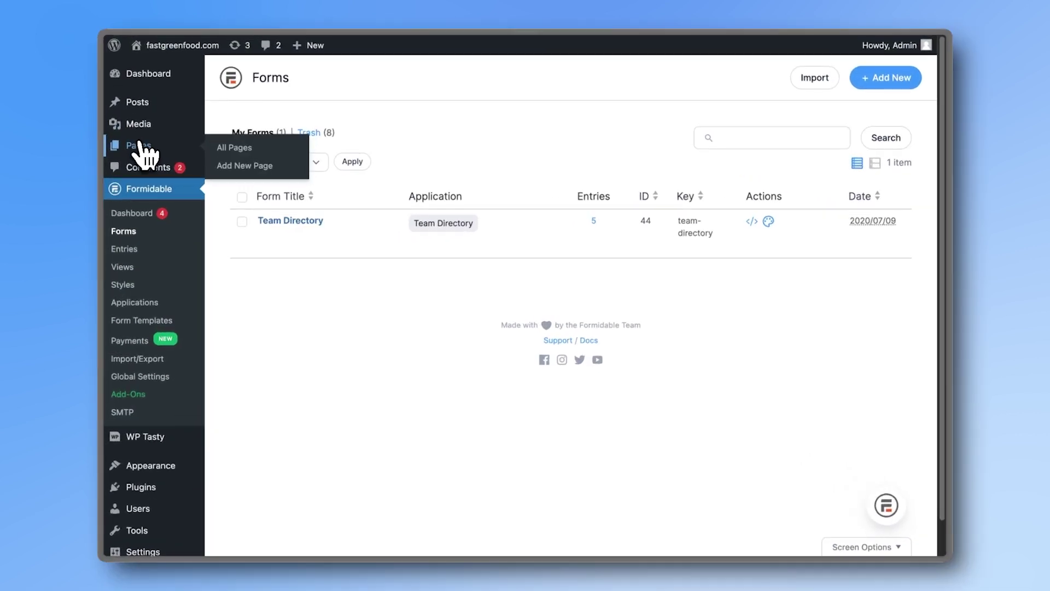
Create a new empty WordPress page titled 'Blank Page'
{"action": "left_click", "coordinate": [141, 145]}
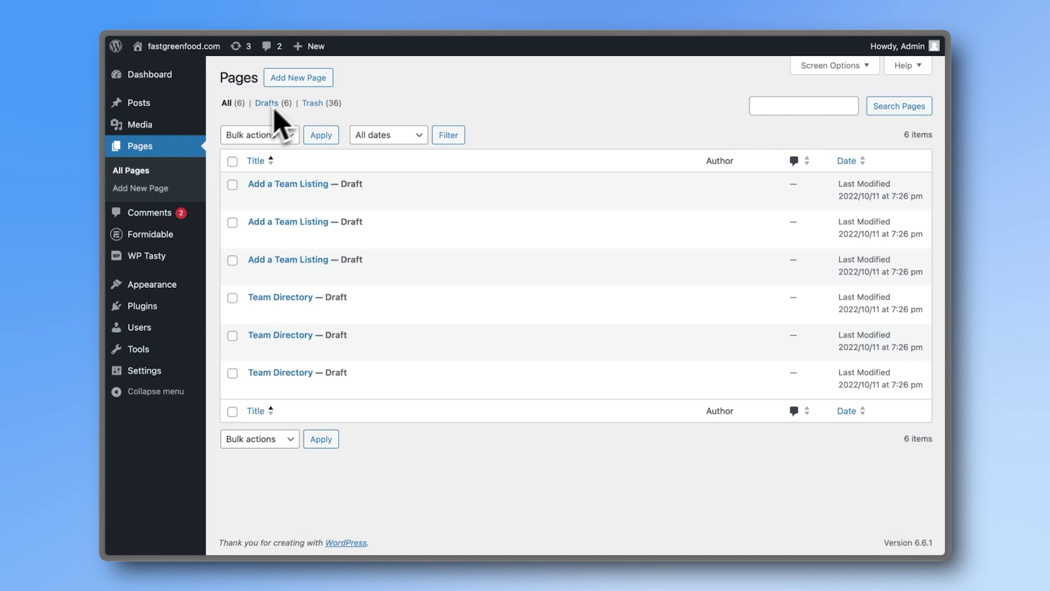
{"action": "left_click", "coordinate": [295, 79]}
{"action": "left_click", "coordinate": [891, 87]}
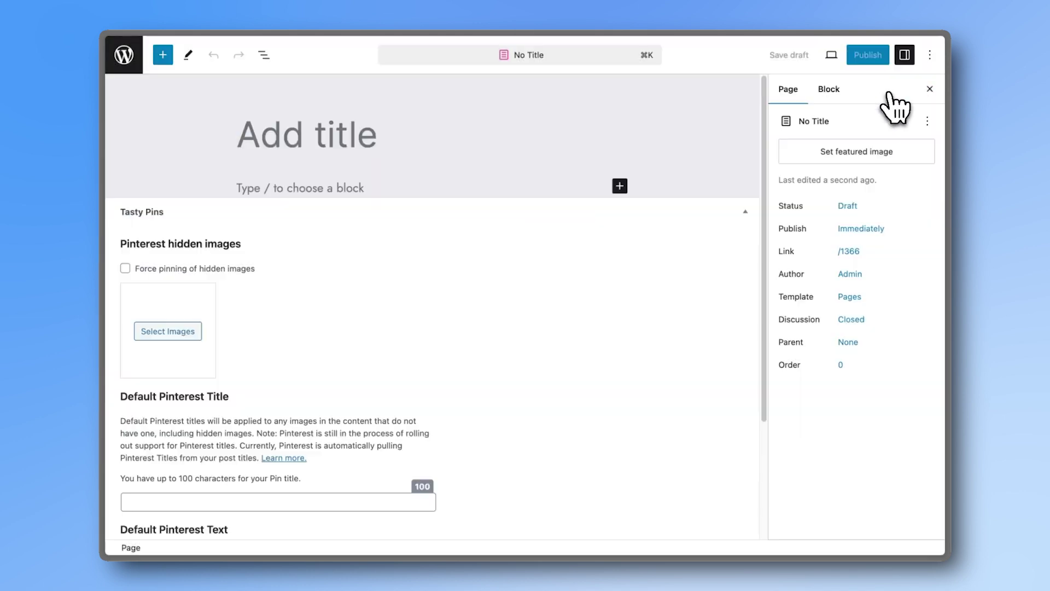
{"action": "left_click", "coordinate": [362, 141]}
{"action": "type", "text": "Blank Page"}
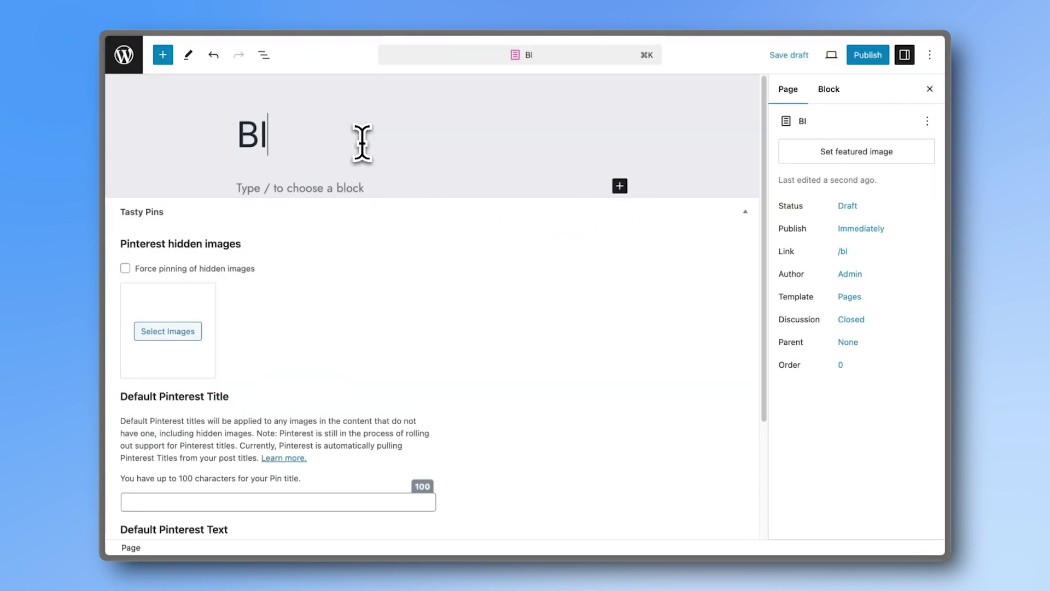
Add a Formidable Views block showing the Team Directory Rows view
{"action": "left_click", "coordinate": [619, 187]}
{"action": "type", "text": "formi"}
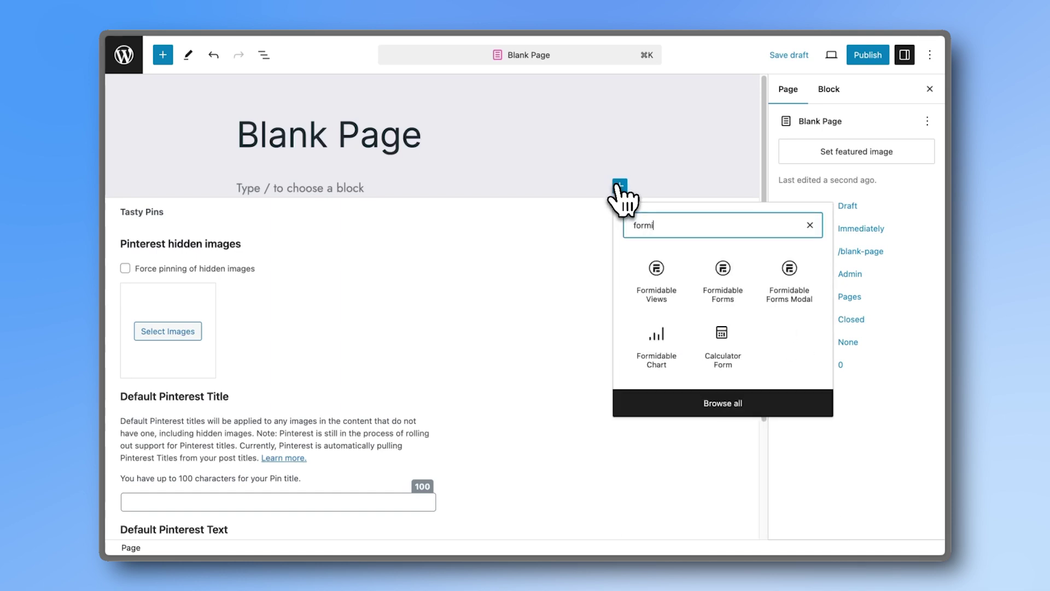
{"action": "left_click", "coordinate": [651, 274]}
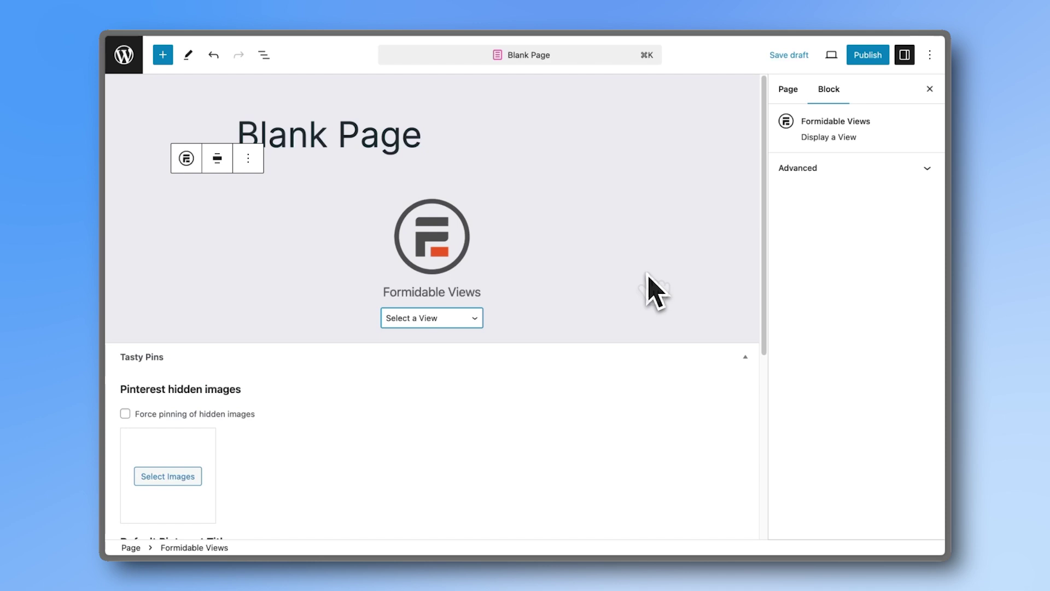
{"action": "left_click", "coordinate": [469, 323]}
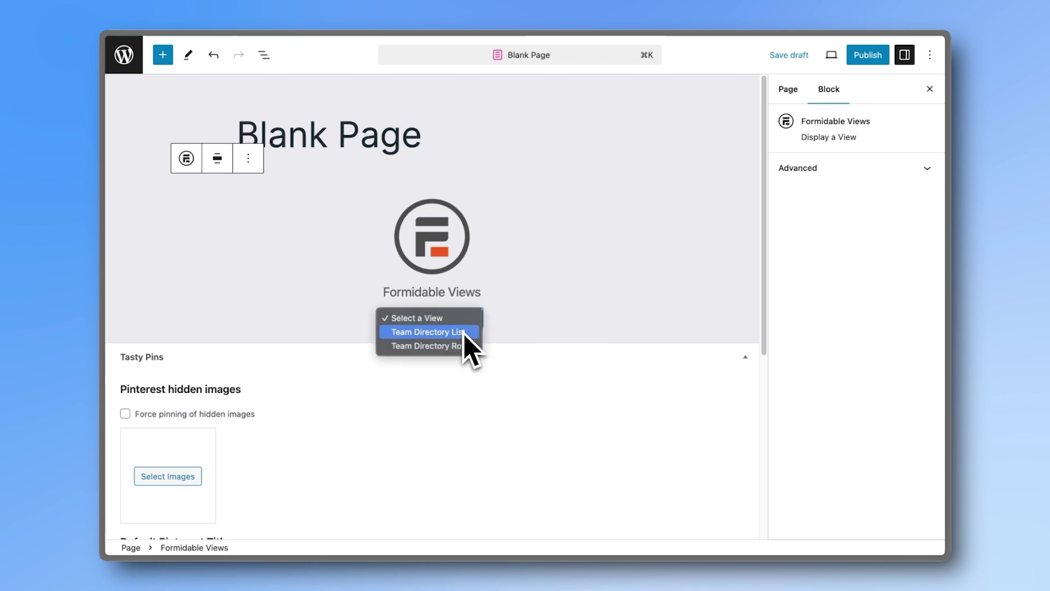
{"action": "left_click", "coordinate": [464, 332]}
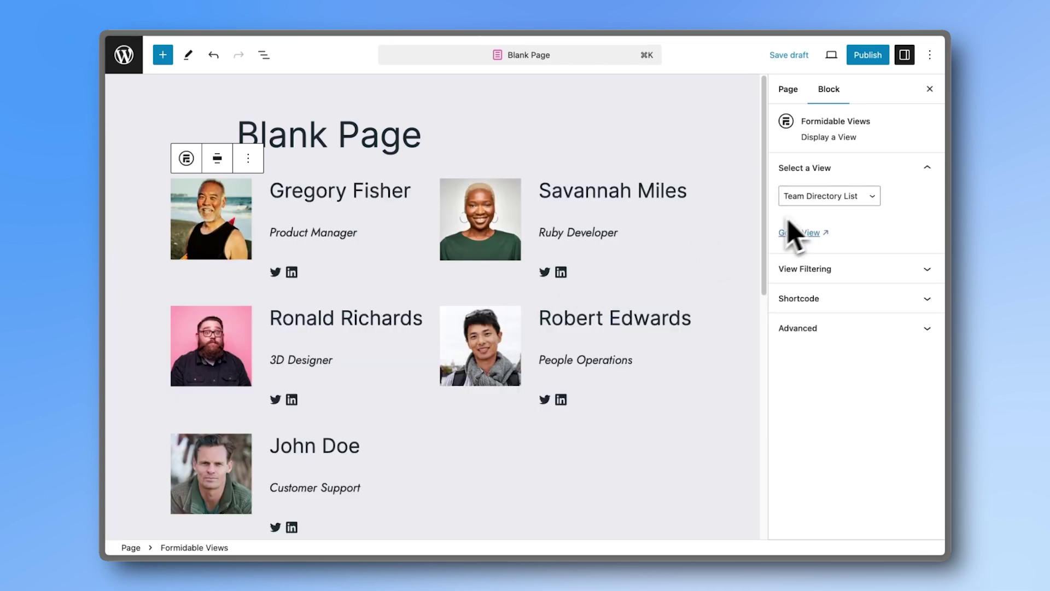
{"action": "left_click", "coordinate": [815, 198]}
{"action": "left_click", "coordinate": [816, 209]}
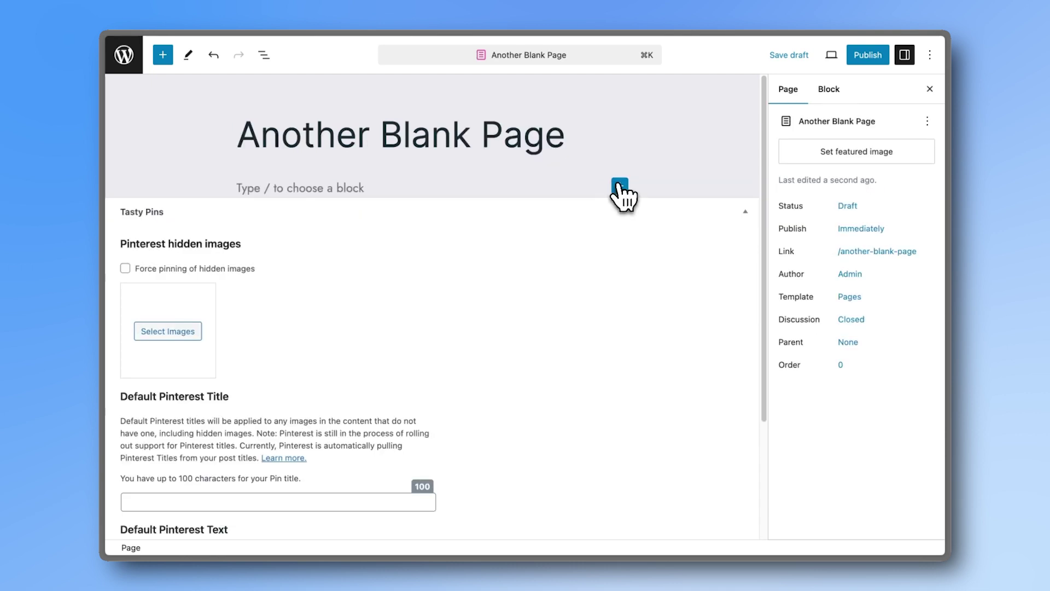
On the other page, add a Formidable Forms block embedding the Team Directory form
{"action": "left_click", "coordinate": [620, 185]}
{"action": "type", "text": "form"}
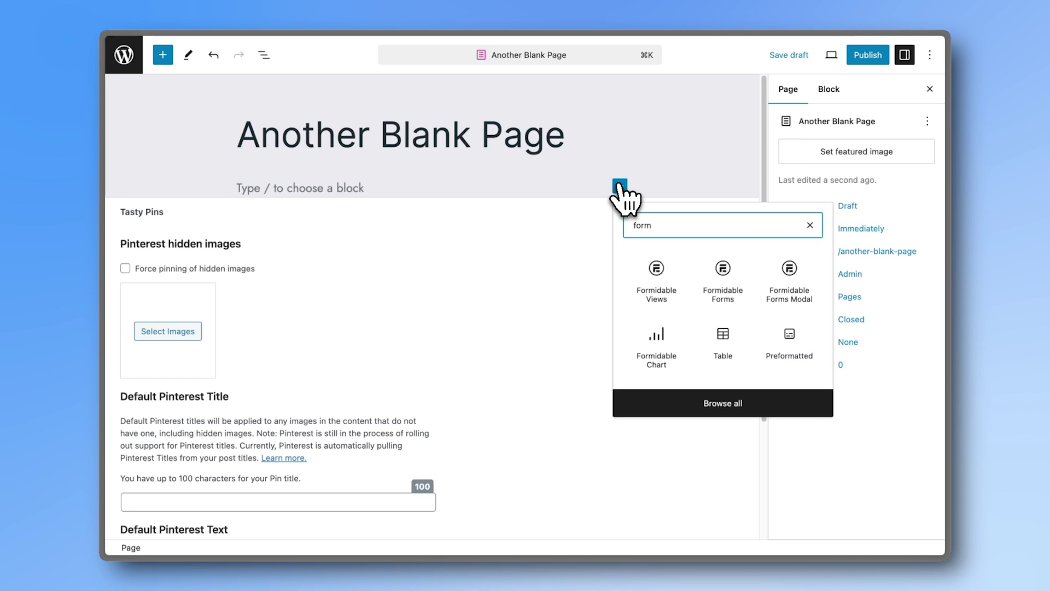
{"action": "left_click", "coordinate": [703, 273]}
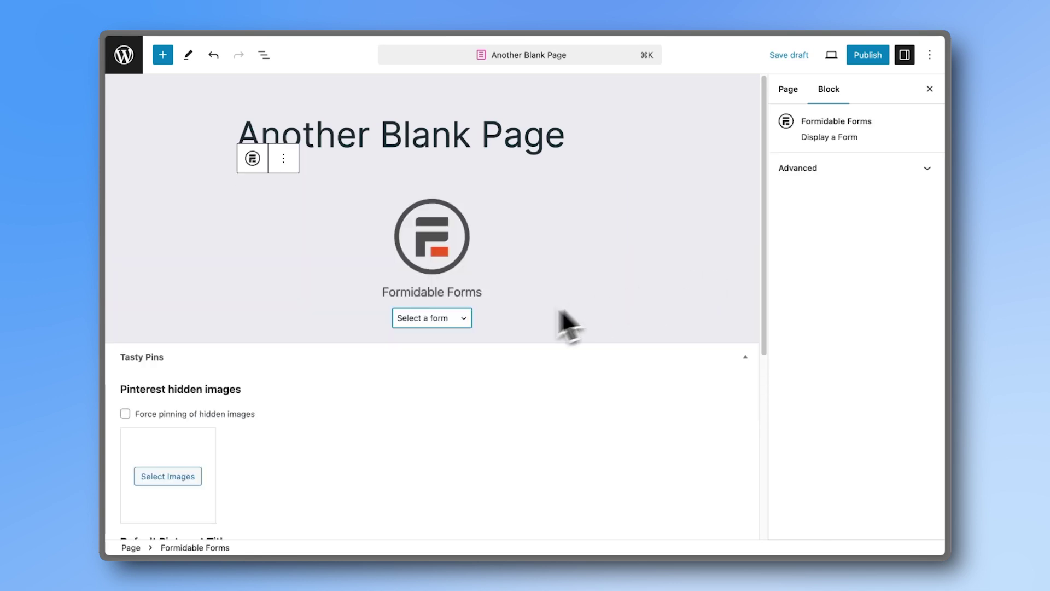
{"action": "left_click", "coordinate": [457, 323]}
{"action": "left_click", "coordinate": [452, 332]}
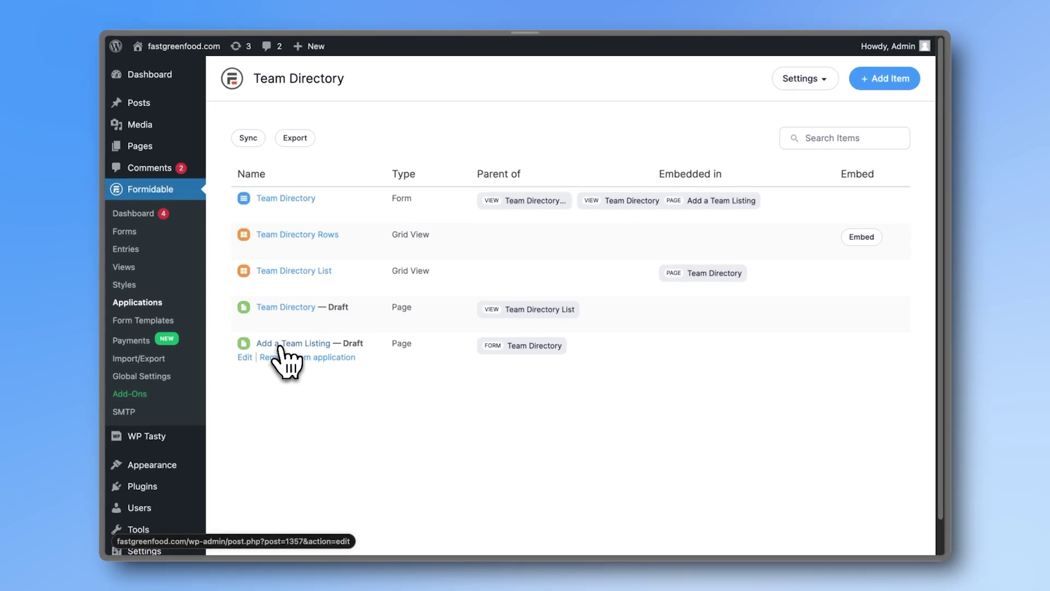
Publish Add a Team Listing, copy its URL, and add a 'Part of the team since' date field
{"action": "left_click", "coordinate": [279, 345]}
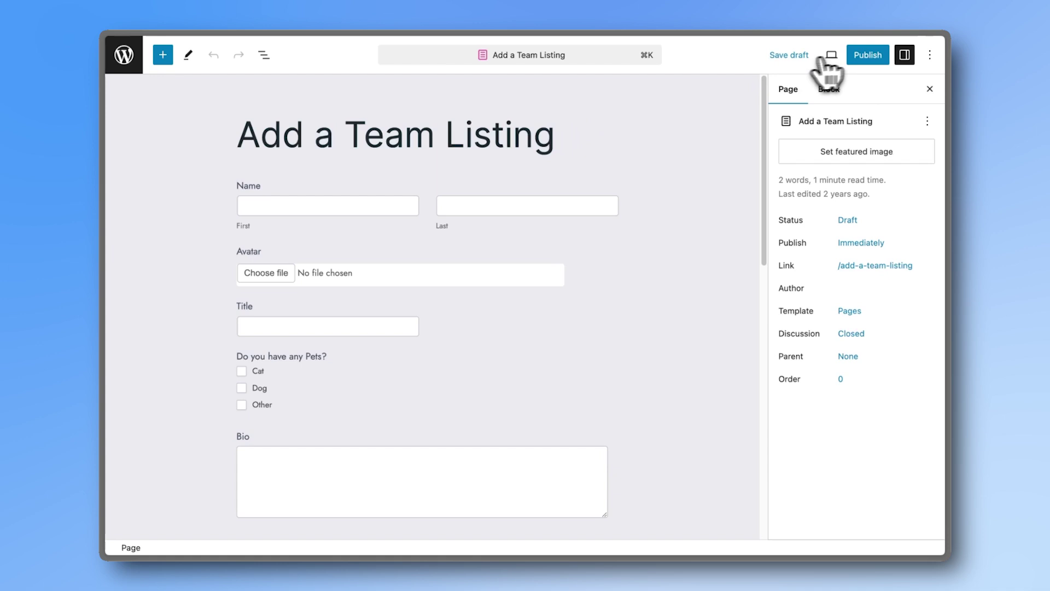
{"action": "left_click", "coordinate": [864, 56]}
{"action": "left_click", "coordinate": [845, 57]}
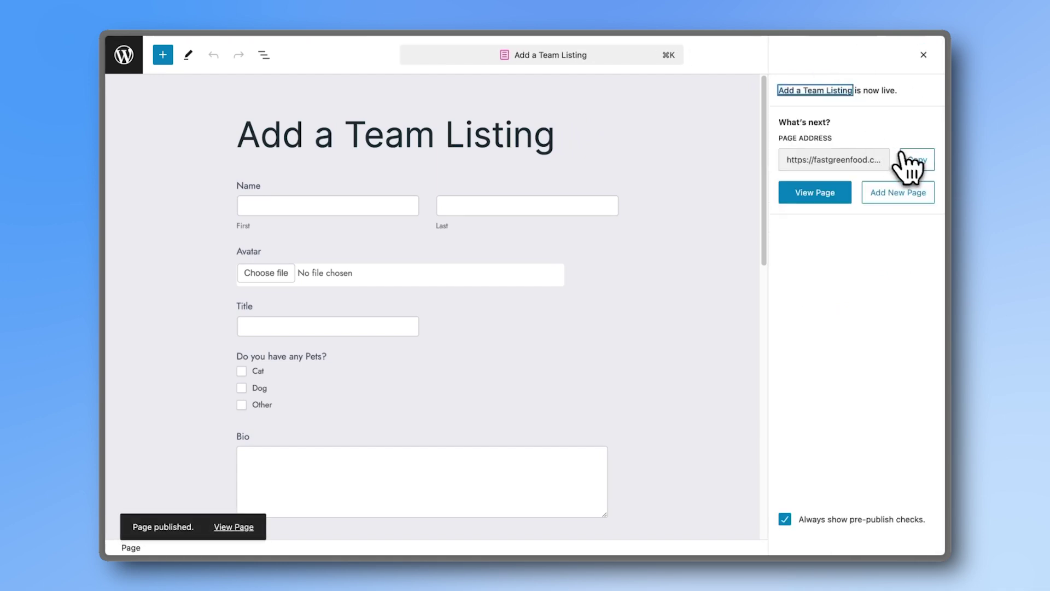
{"action": "left_click", "coordinate": [908, 159]}
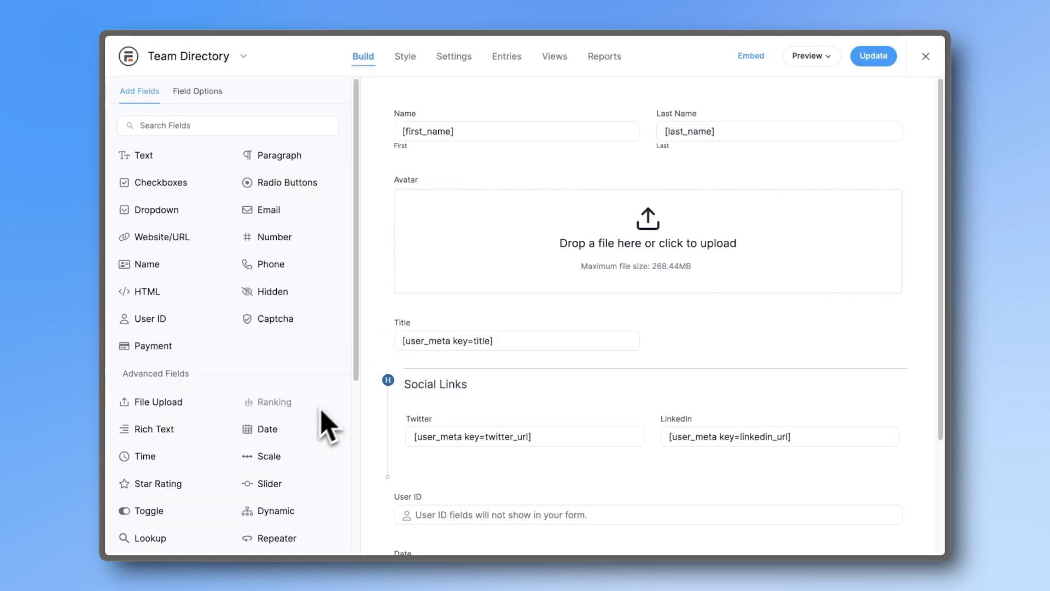
{"action": "left_click_drag", "start_coordinate": [295, 364], "coordinate": [495, 185]}
{"action": "type", "text": "Part of the team since"}
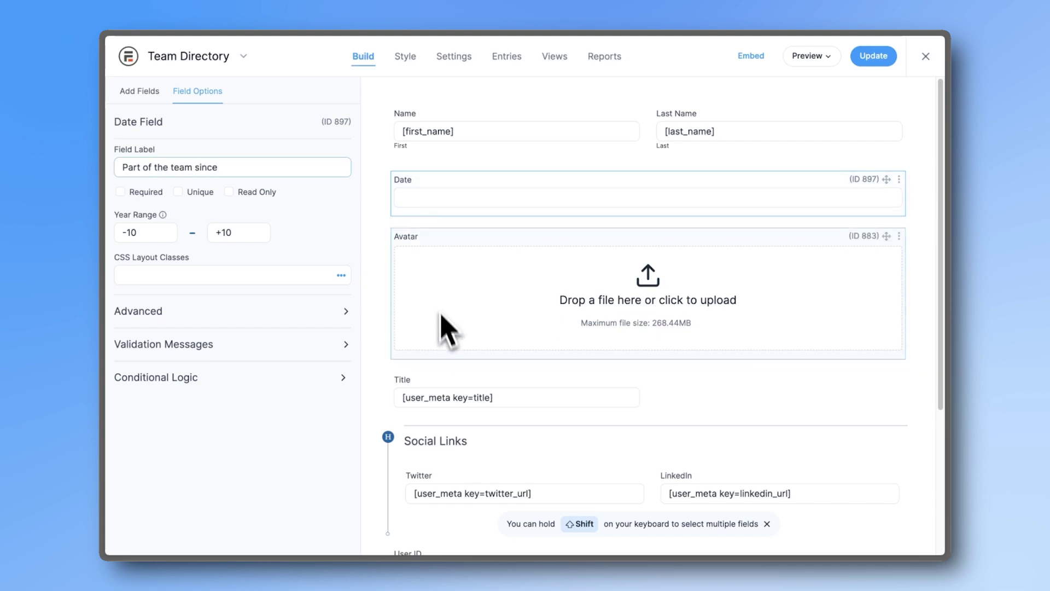
Delete the Twitter field from the Team Directory form and move the Title field up
{"action": "scroll", "coordinate": [534, 440], "scroll_direction": "down", "scroll_amount": 2}
{"action": "left_click", "coordinate": [602, 440]}
{"action": "left_click", "coordinate": [640, 426]}
{"action": "key", "text": "Delete"}
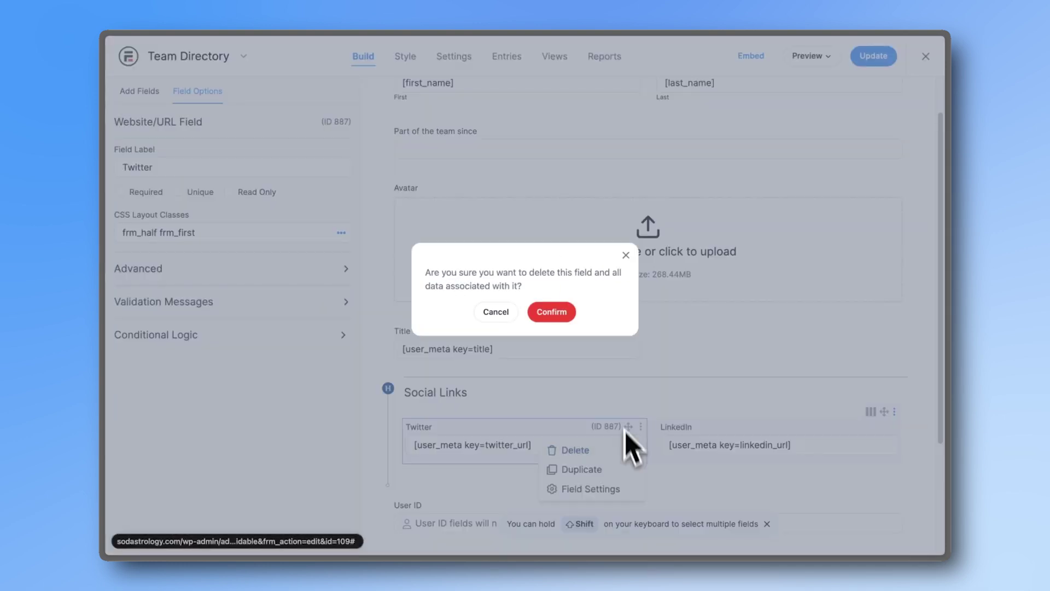
{"action": "left_click", "coordinate": [552, 312]}
{"action": "left_click", "coordinate": [616, 332]}
{"action": "left_click_drag", "start_coordinate": [616, 331], "coordinate": [608, 152]}
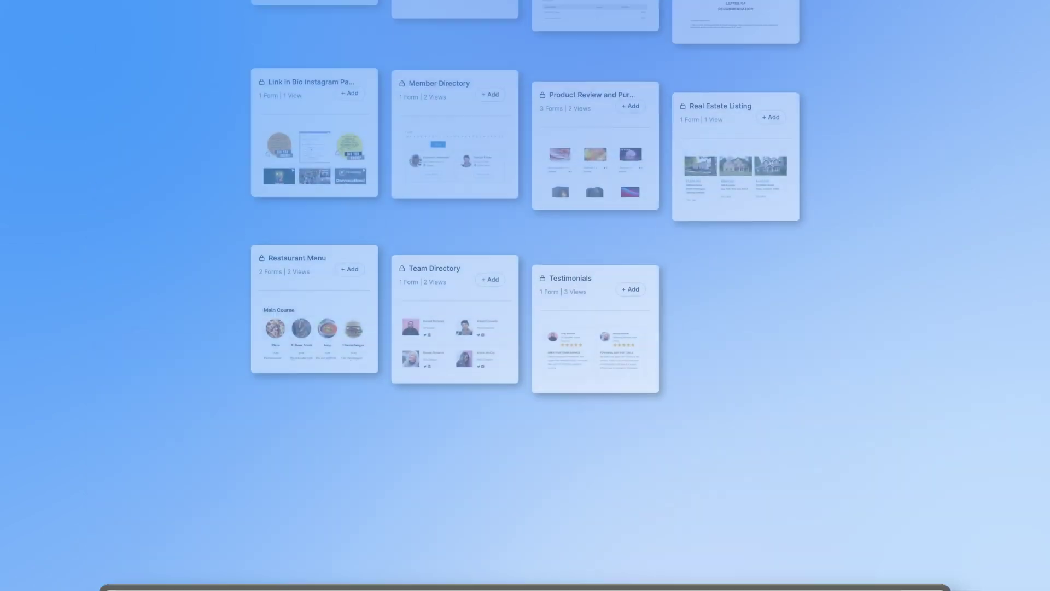